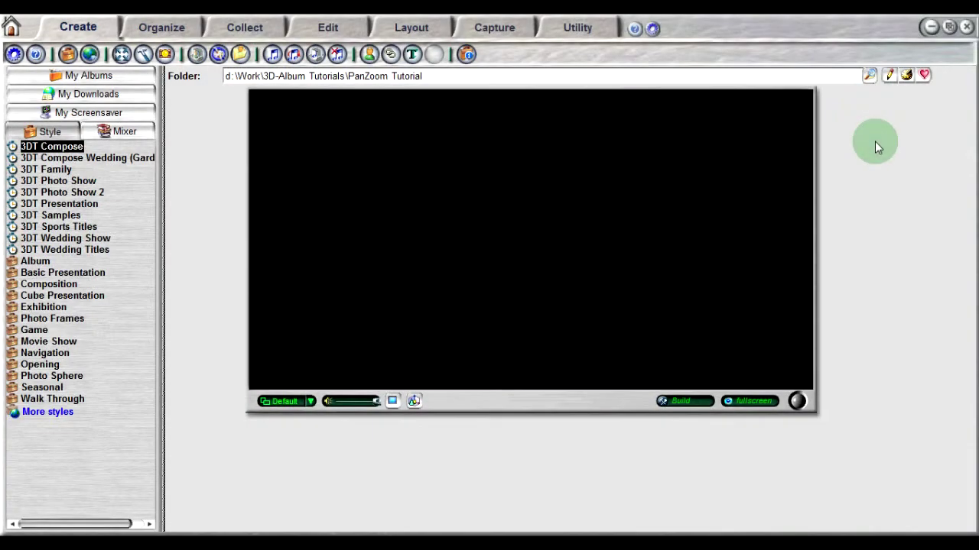
Set the album folder to PanZoom Tutorial's Photos folder, loading bike1.jpg through bike5.jpg
left_click(869, 74)
left_click(730, 174)
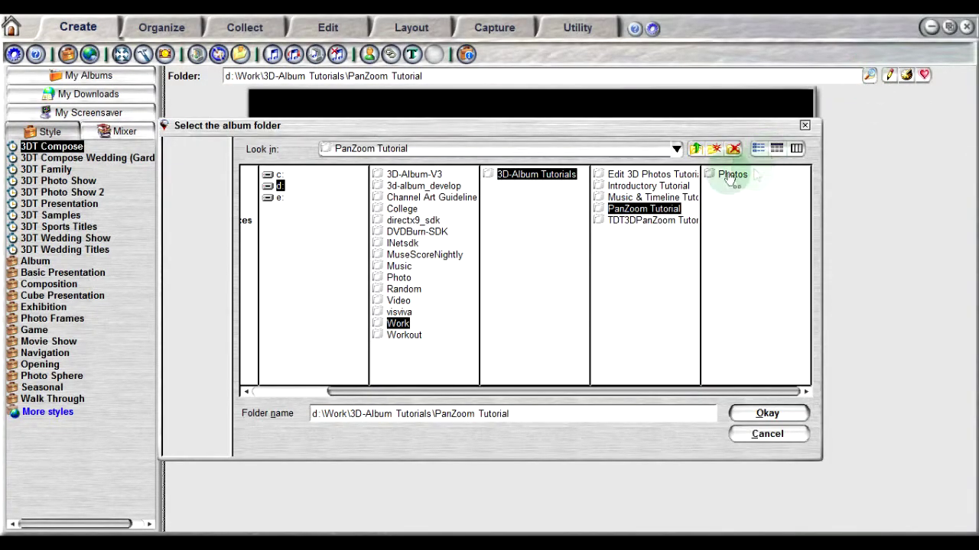
left_click(767, 414)
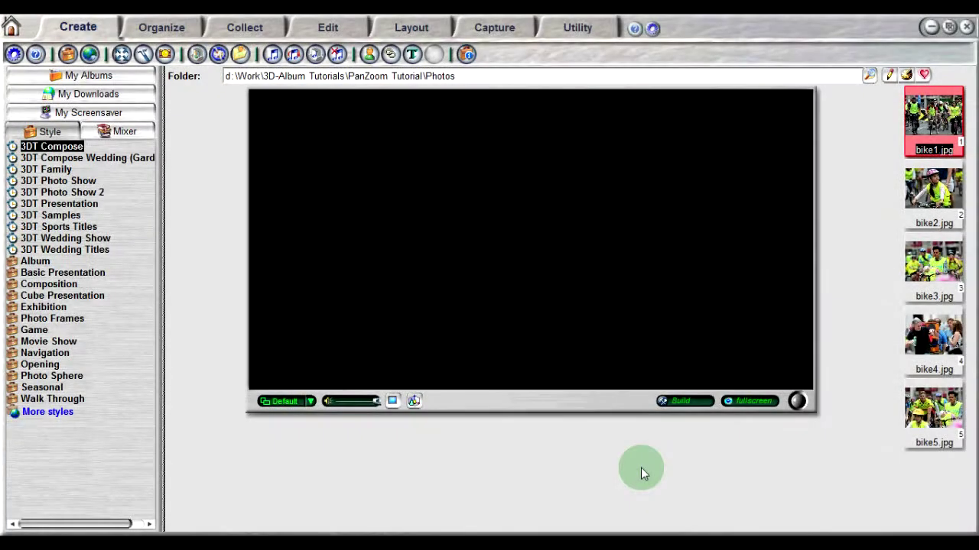
Apply the TDT3DPanZoomPS0001a style from 3DT Photo Show 2 and view bike2.jpg's 10-second PanZoom timeline
double_click(76, 192)
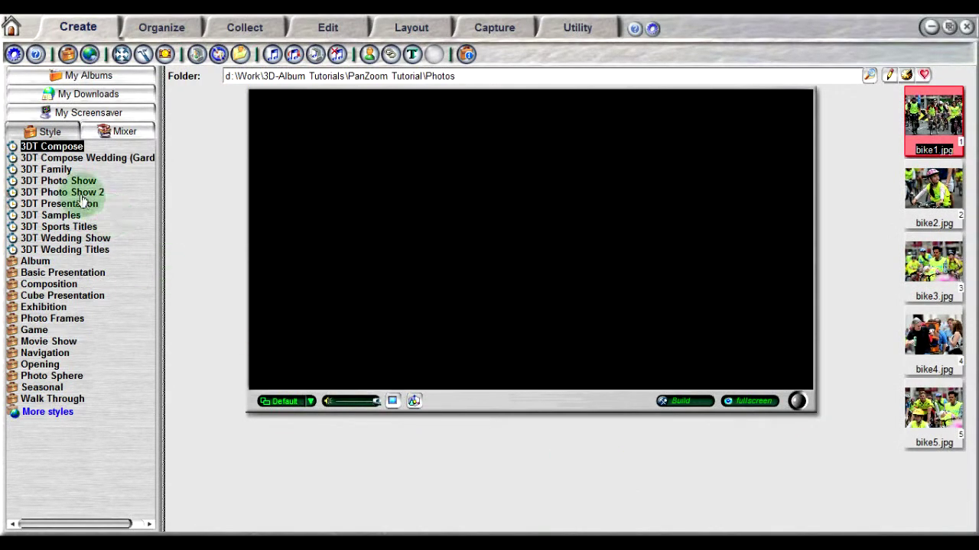
double_click(82, 204)
double_click(99, 215)
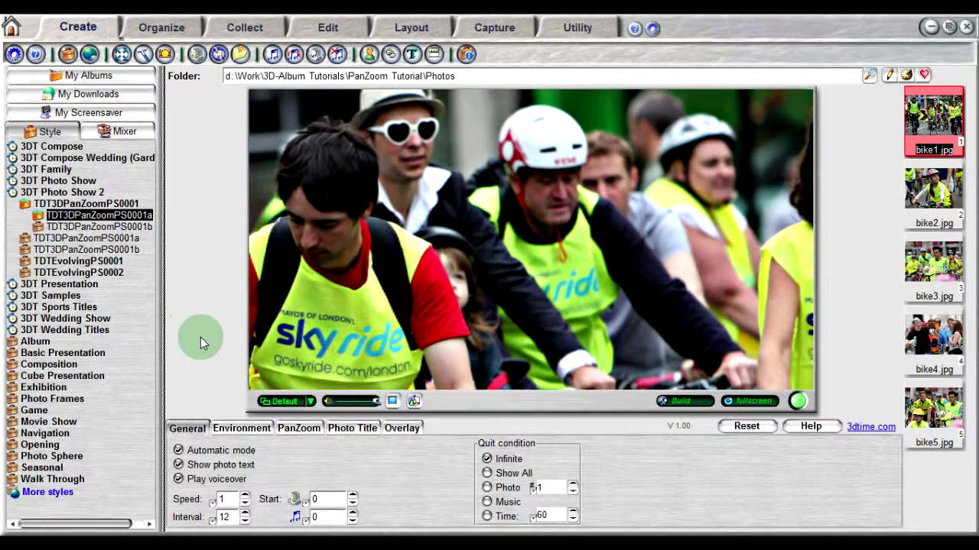
left_click(289, 431)
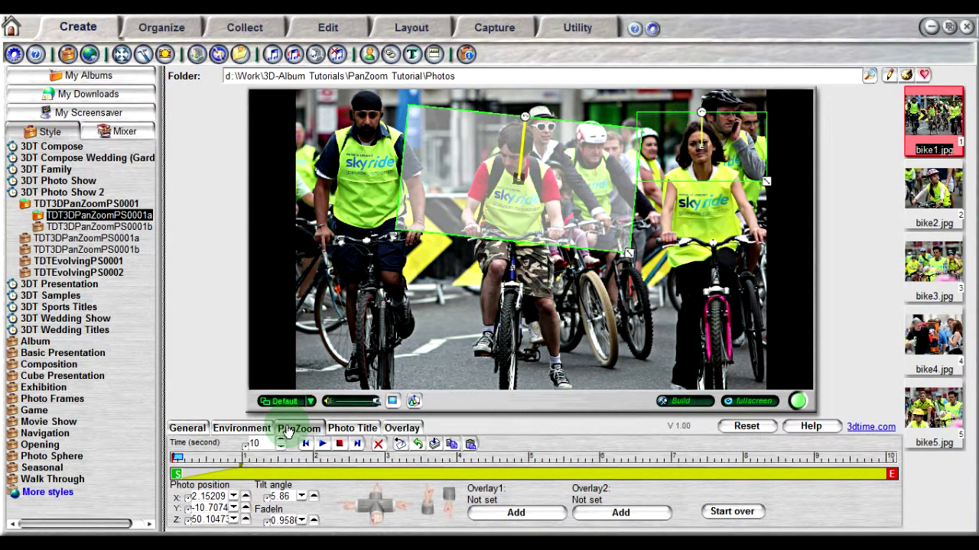
left_click(937, 201)
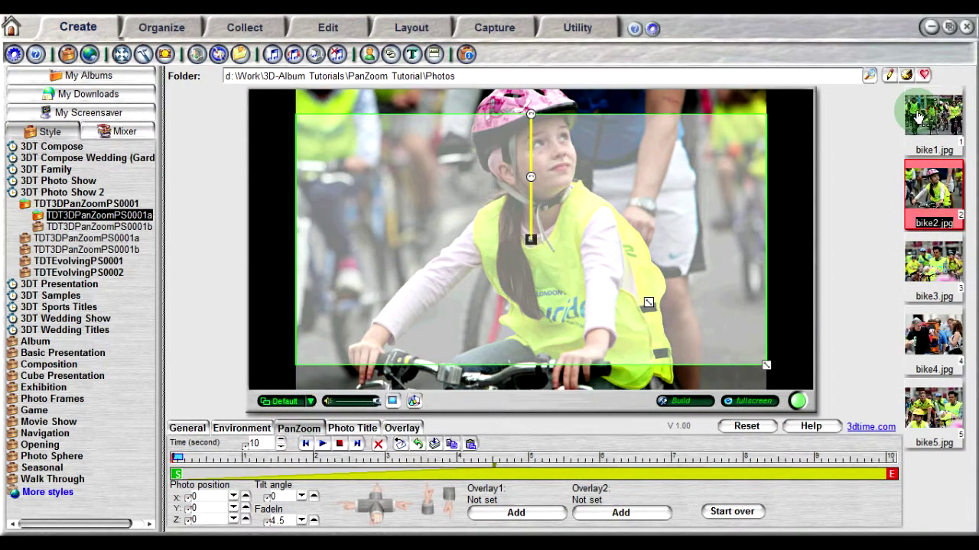
left_click(918, 115)
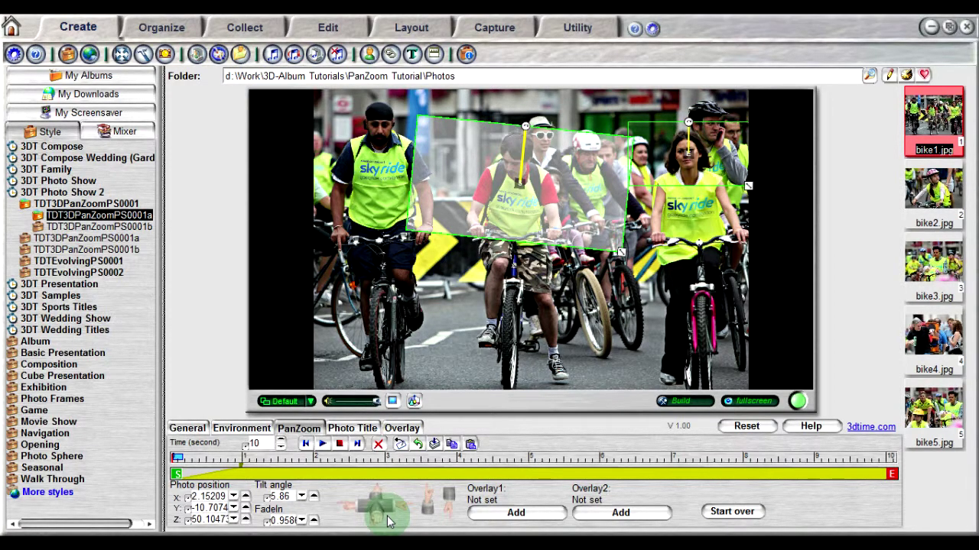
left_click(322, 444)
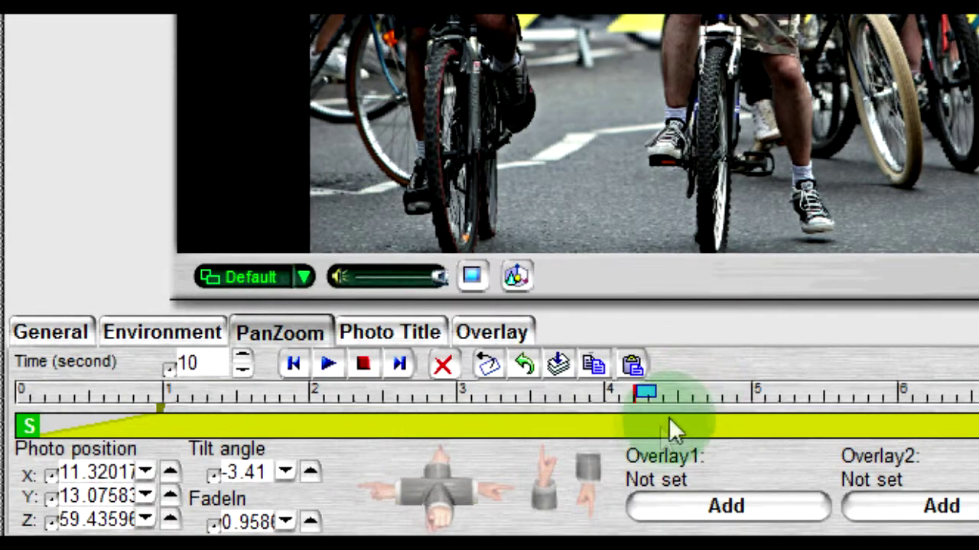
Add two keyframes on bike1.jpg's timeline, drag them to about 3 and 6 seconds, then delete the 3-second keyframe
left_click(751, 425)
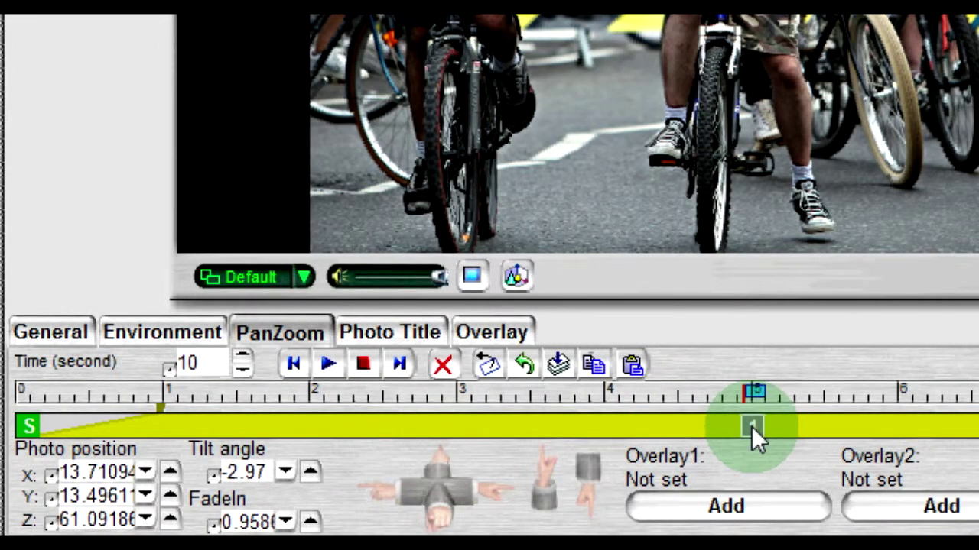
left_click(539, 427)
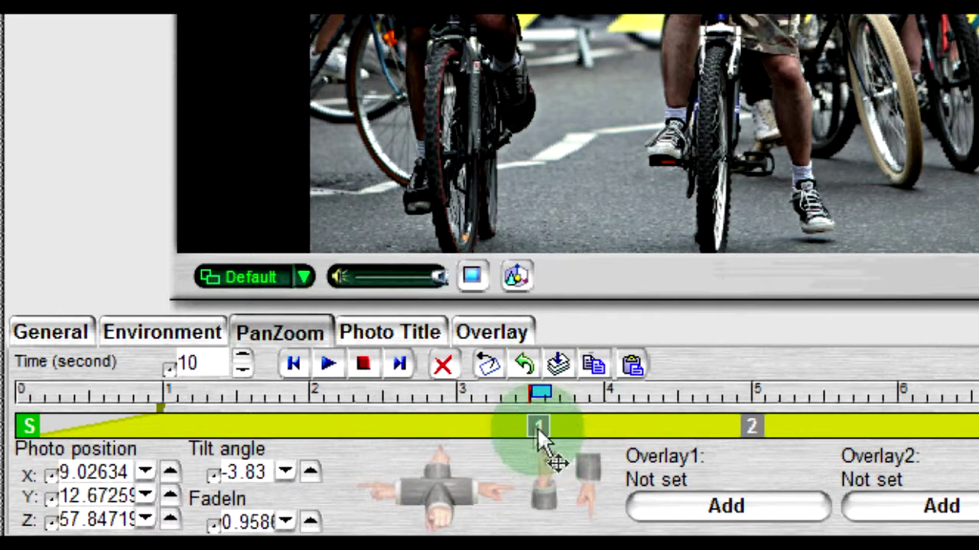
mouse_move(538, 427)
left_mouse_down()
mouse_move(654, 425)
mouse_move(461, 426)
left_mouse_up()
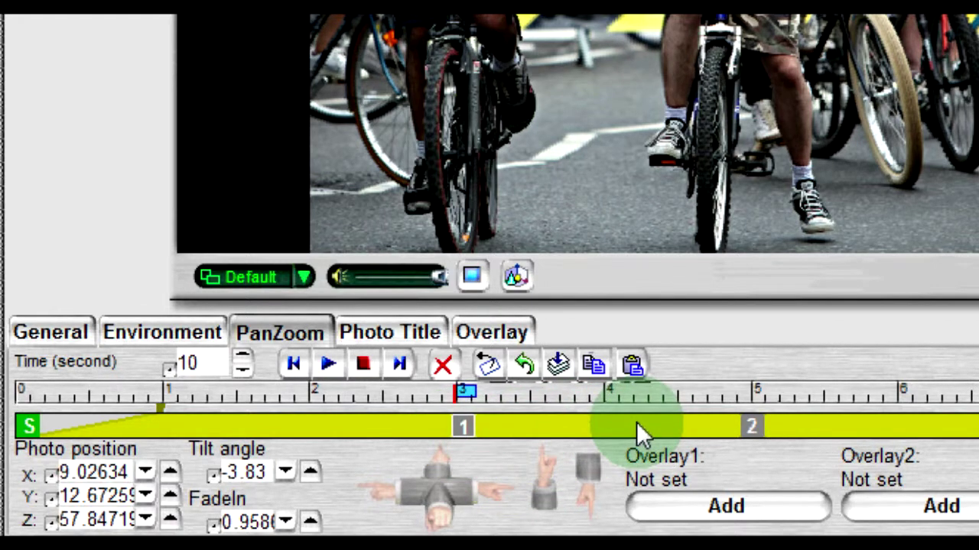
left_click_drag(754, 423, 913, 426)
left_click_drag(947, 457, 864, 453)
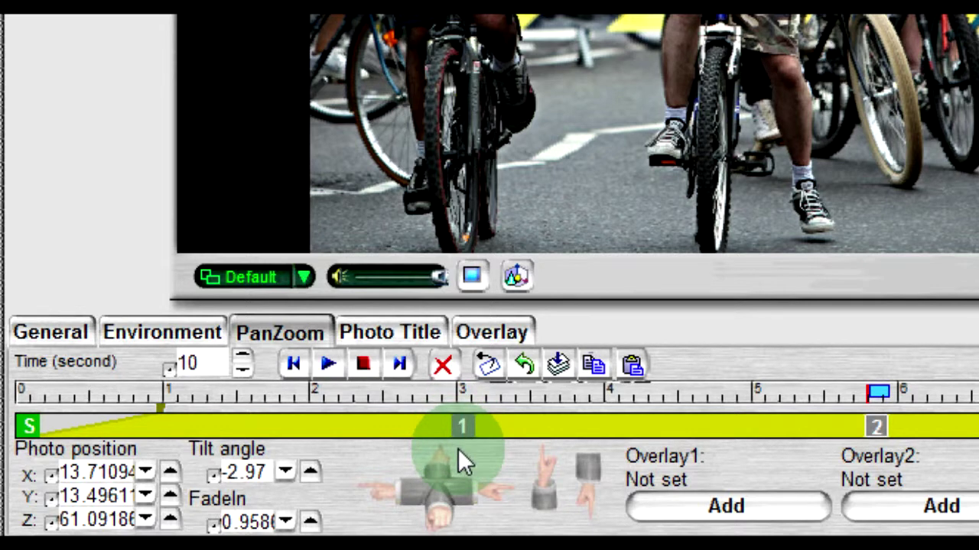
left_click(465, 429)
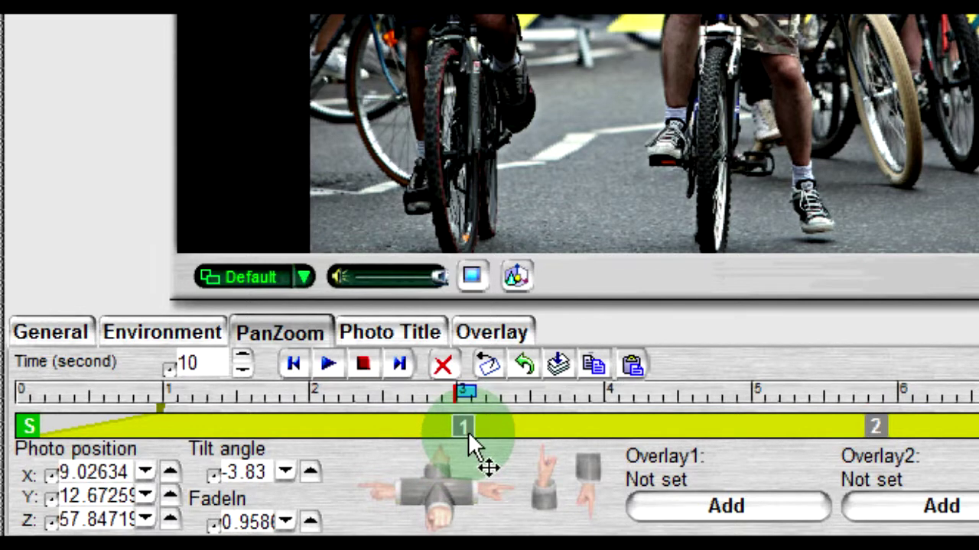
left_click(443, 375)
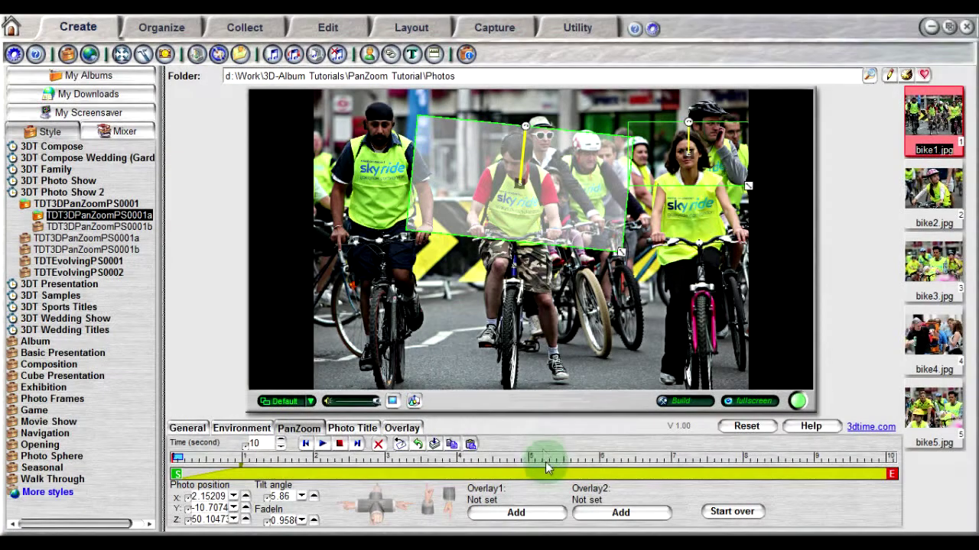
Add keyframe 1 near 5 seconds on bike1.jpg, shift its frame down-left, and preview the pan
left_click(545, 472)
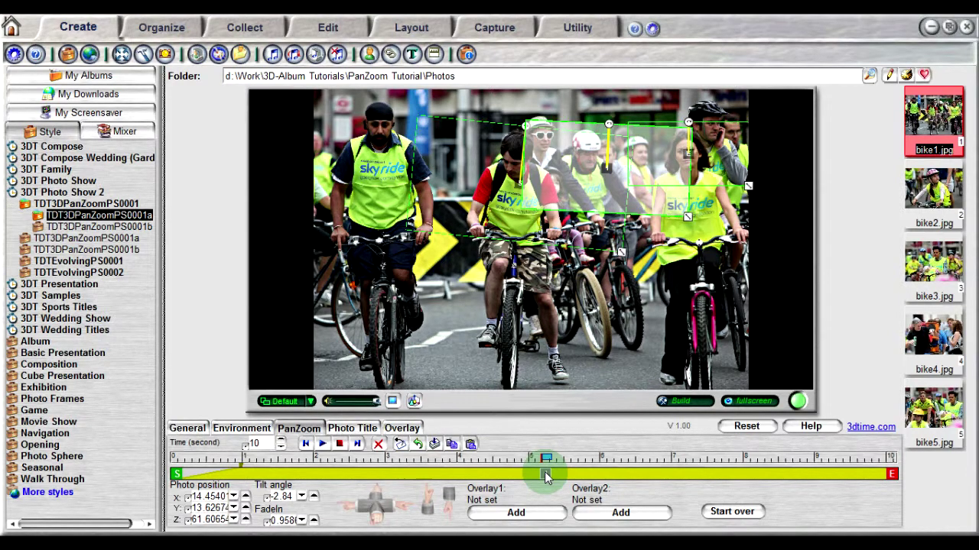
left_click(544, 472)
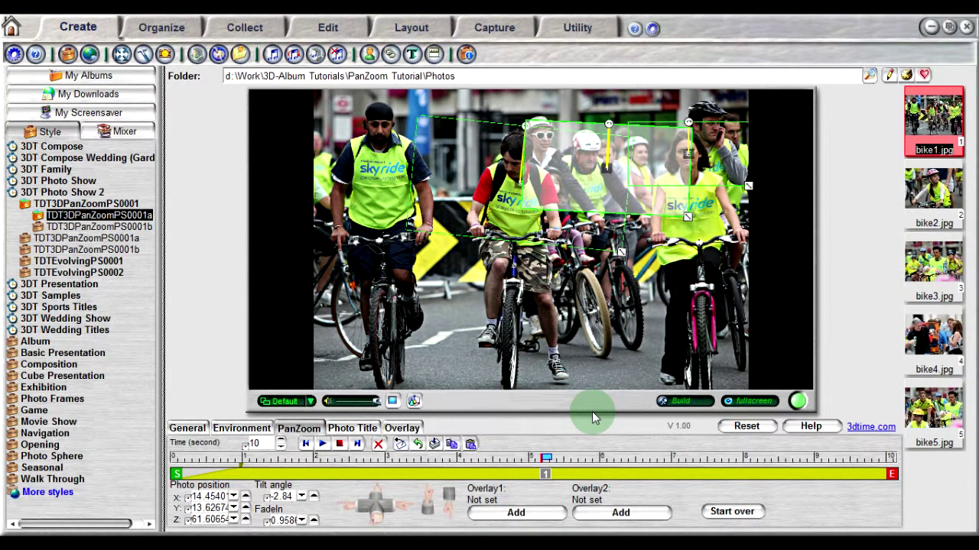
left_click_drag(597, 184, 503, 349)
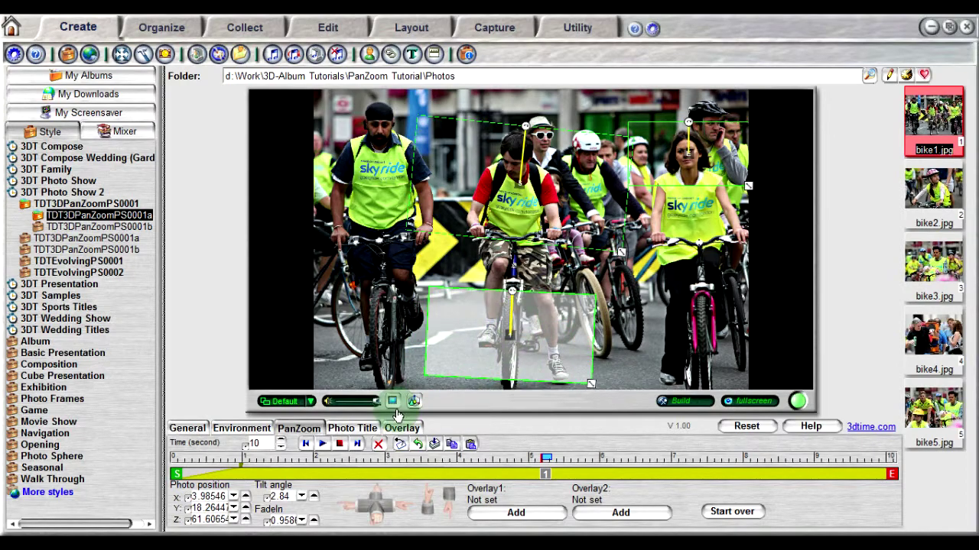
left_click(322, 444)
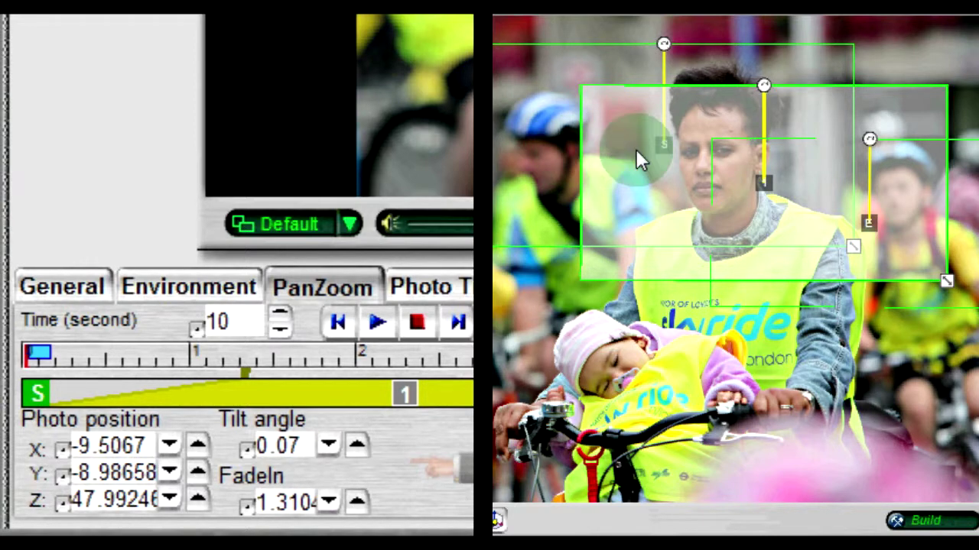
Move keyframe 1's frame down-left onto the baby, keeping the Y position at 11.41775
left_click(661, 149)
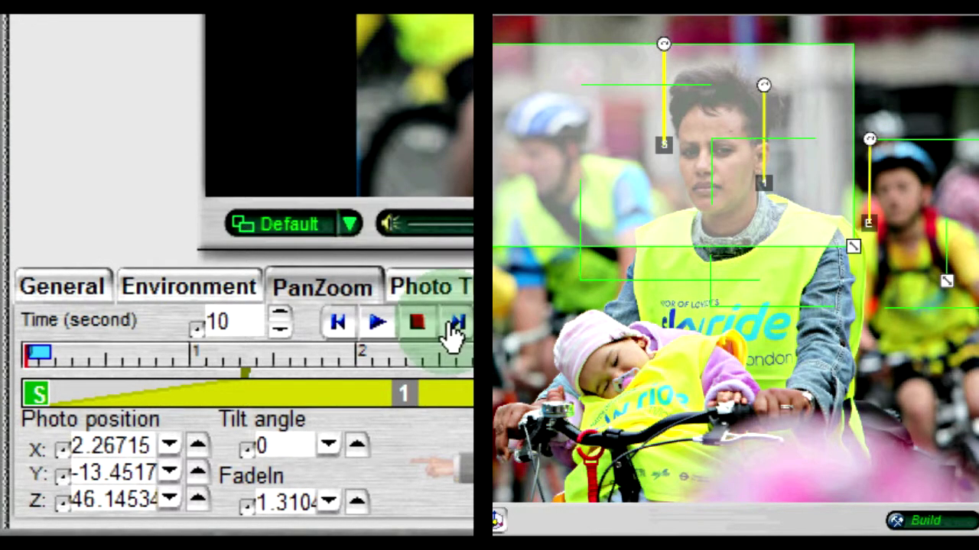
left_click(403, 393)
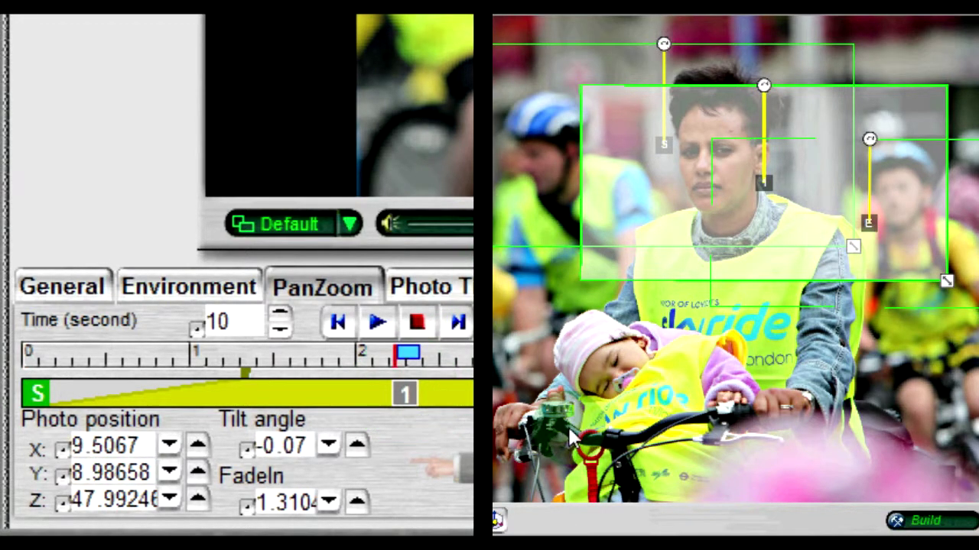
left_click(733, 203)
left_click(766, 188)
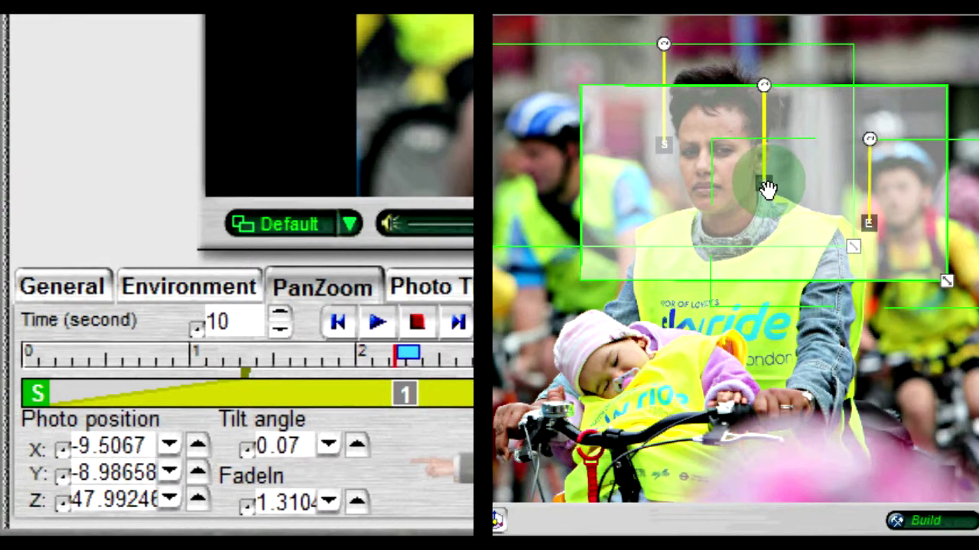
left_click_drag(767, 189, 590, 433)
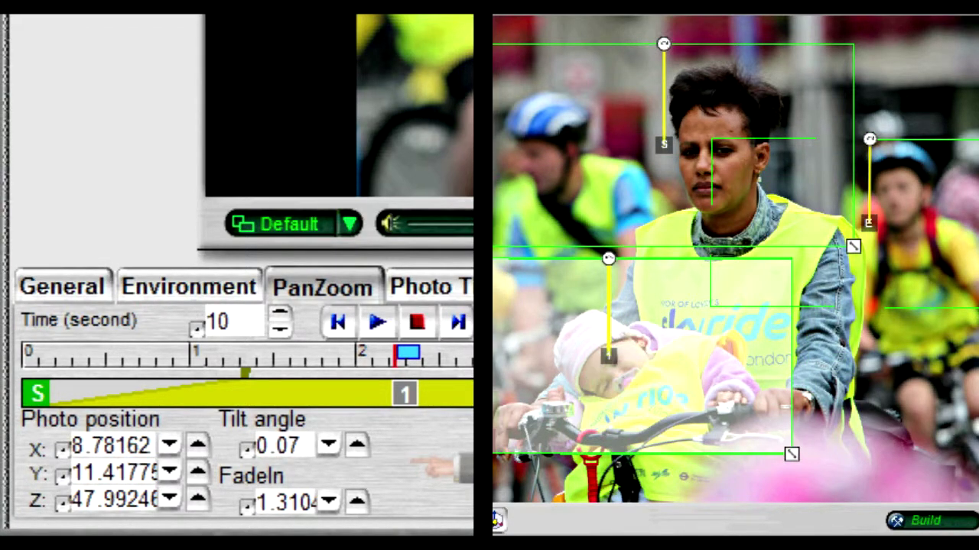
left_click(197, 445)
scroll(192, 451, "up", 2)
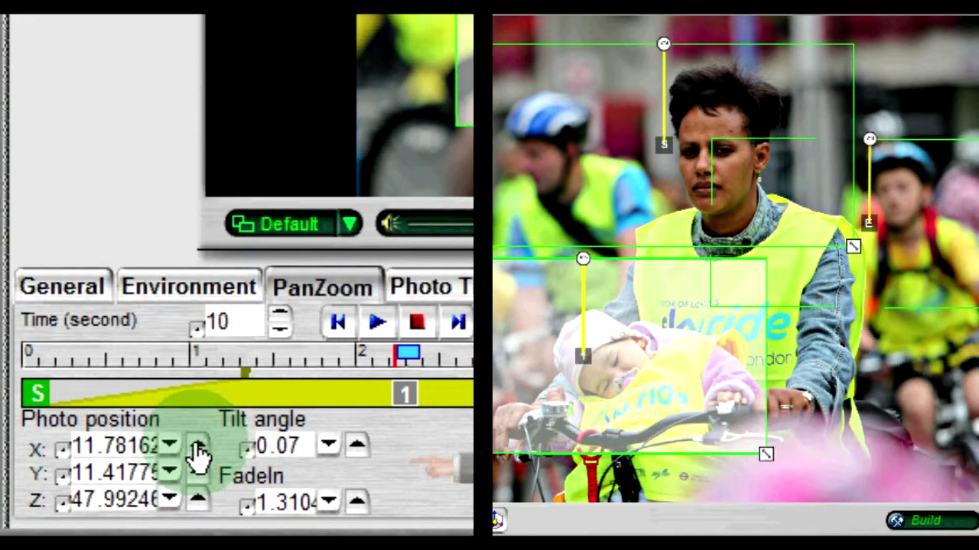
scroll(195, 455, "down", 3)
scroll(184, 474, "up", 3)
scroll(190, 477, "down", 5)
double_click(197, 474)
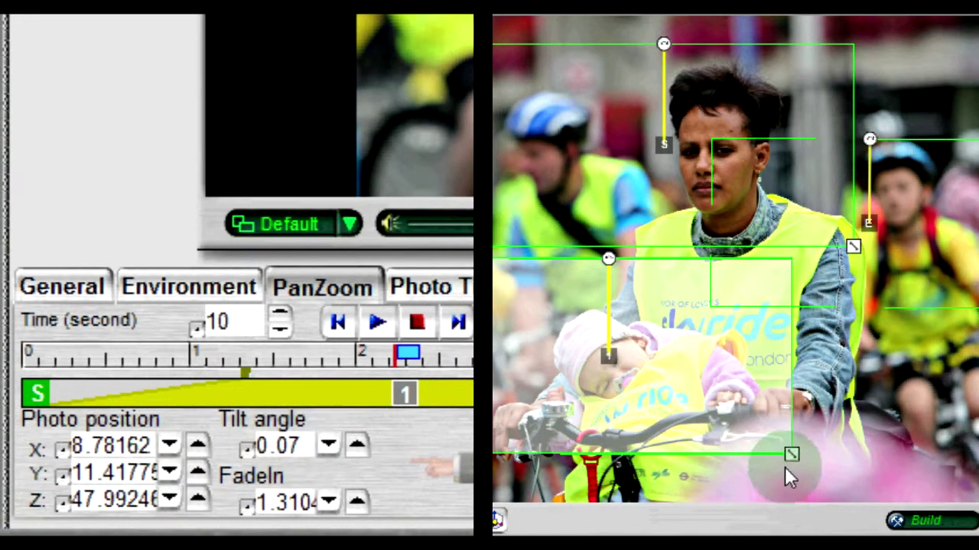
Resize keyframe 1's frame, set zoom depth Z to 60.16 and tilt to 37.79 degrees
left_click_drag(792, 459, 741, 428)
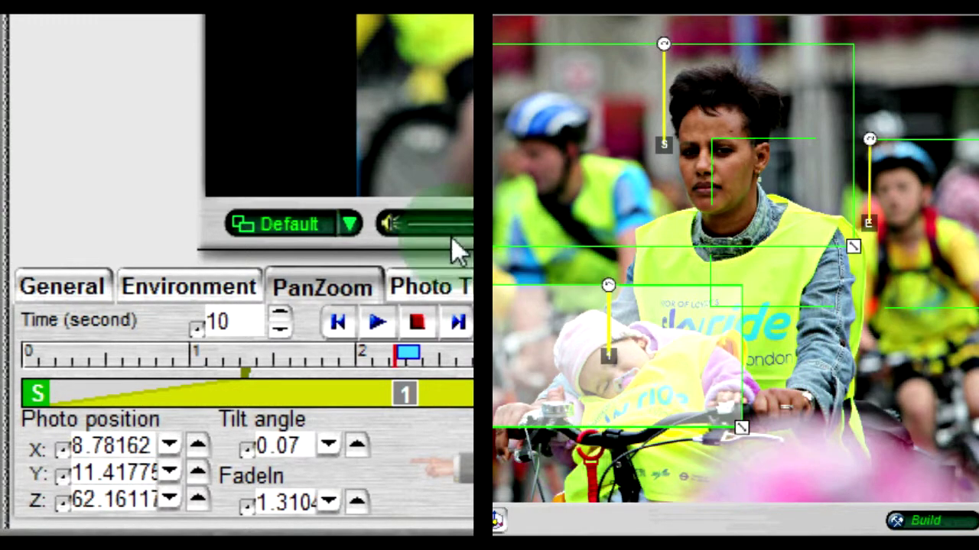
left_click(197, 500)
left_click(169, 501)
left_click(169, 501)
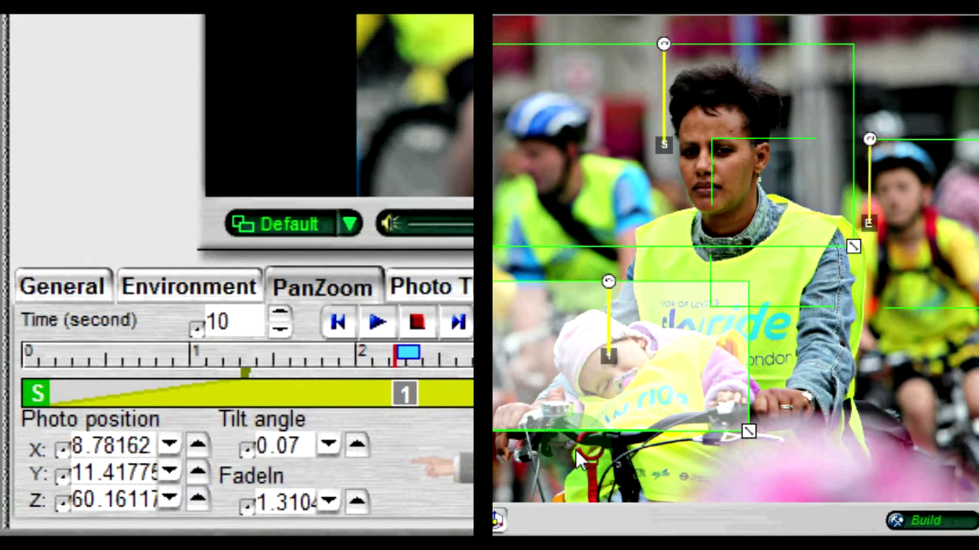
left_click_drag(609, 282, 667, 312)
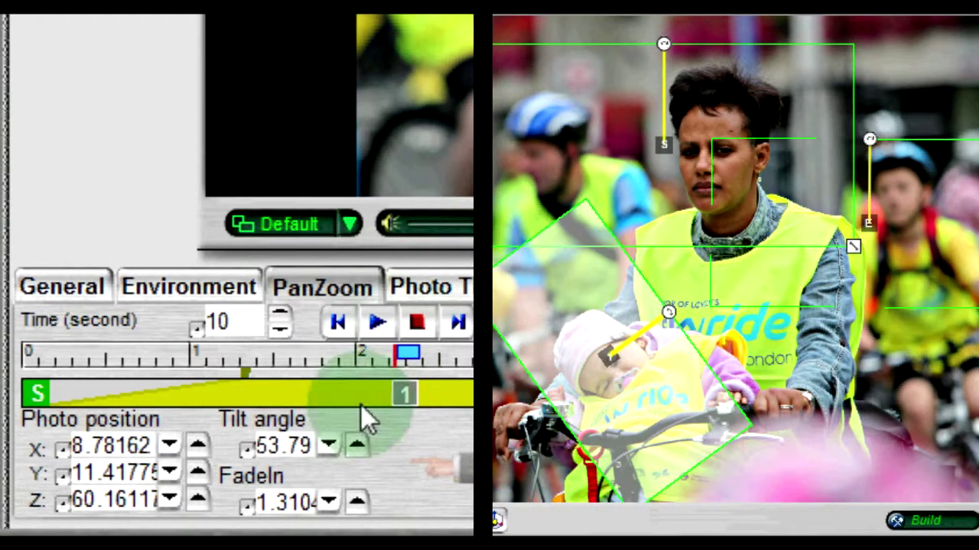
left_click(329, 444)
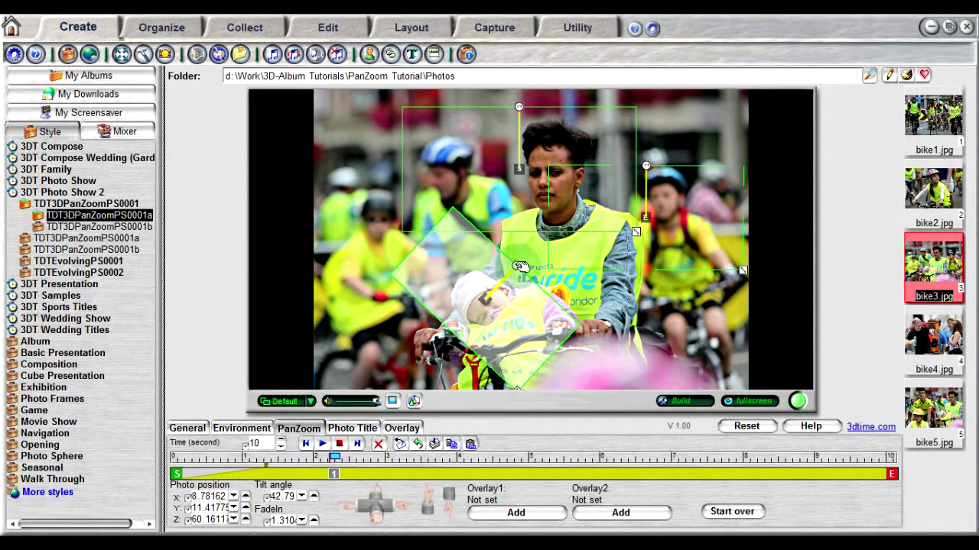
Try rotating, enlarging and moving the tilted frame, then undo those changes
left_click_drag(520, 266, 489, 237)
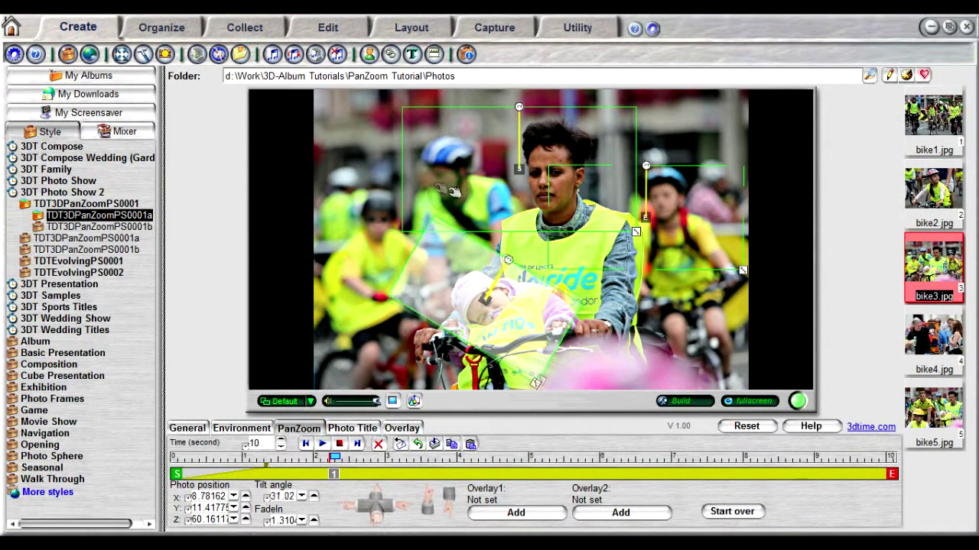
left_click_drag(570, 348, 595, 373)
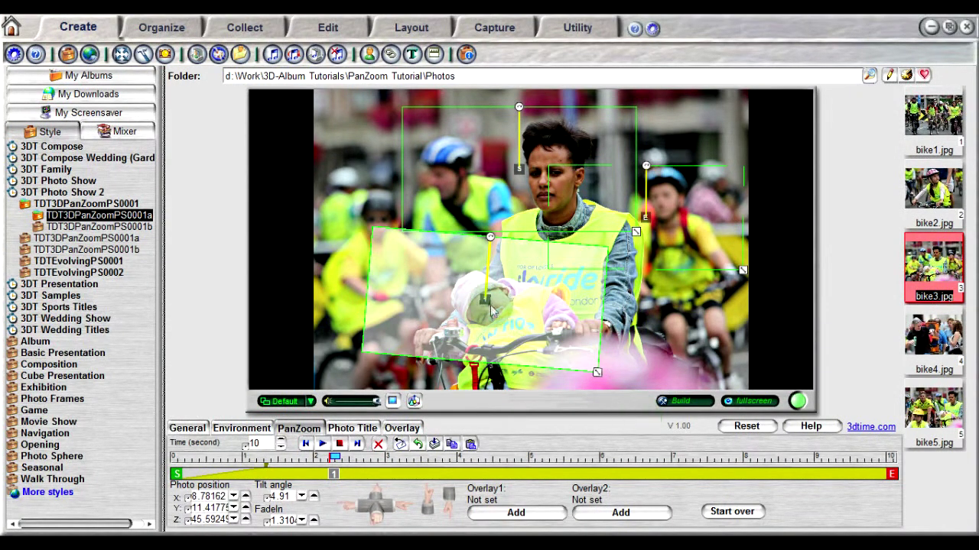
left_click_drag(494, 313, 481, 262)
left_click(405, 449)
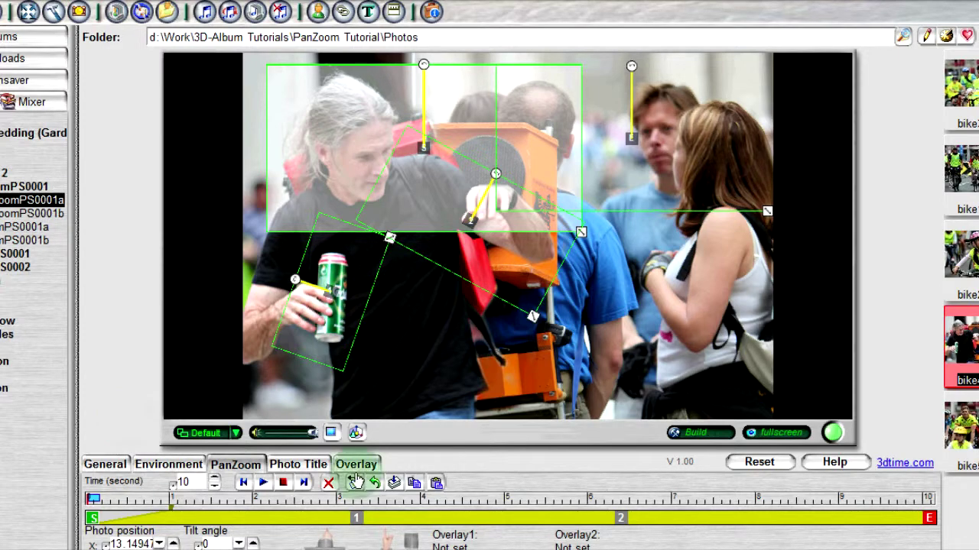
On bike4's photo, add a keyframe, move and shrink its pan frames, then undo the edits
left_click(472, 519)
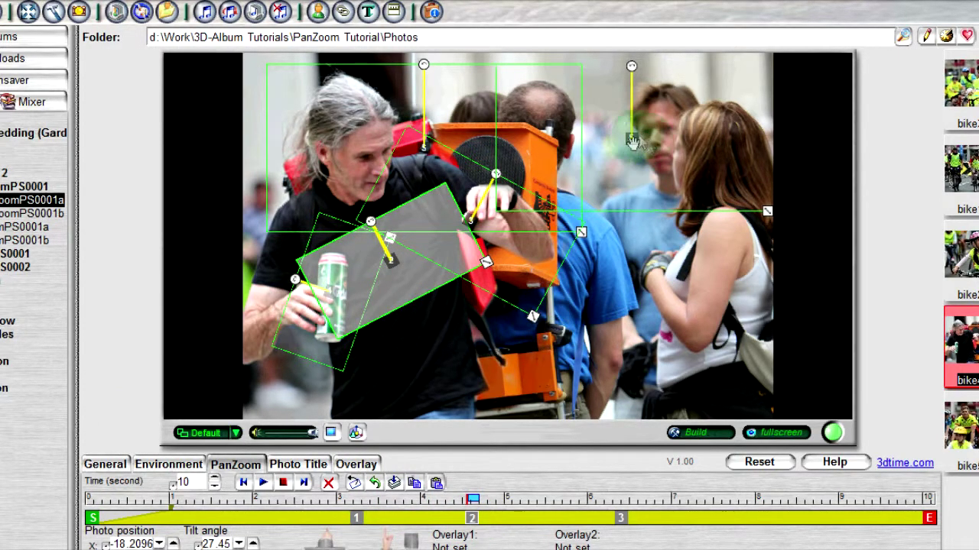
left_click_drag(639, 184, 647, 219)
left_click_drag(774, 247, 725, 220)
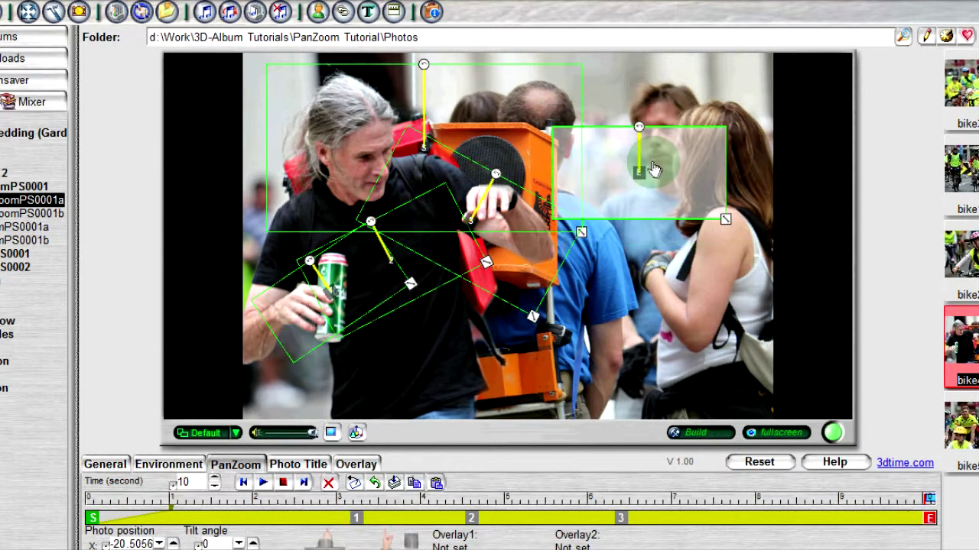
mouse_move(424, 65)
left_mouse_down()
mouse_move(448, 66)
mouse_move(455, 90)
left_mouse_up()
left_click_drag(444, 322, 556, 334)
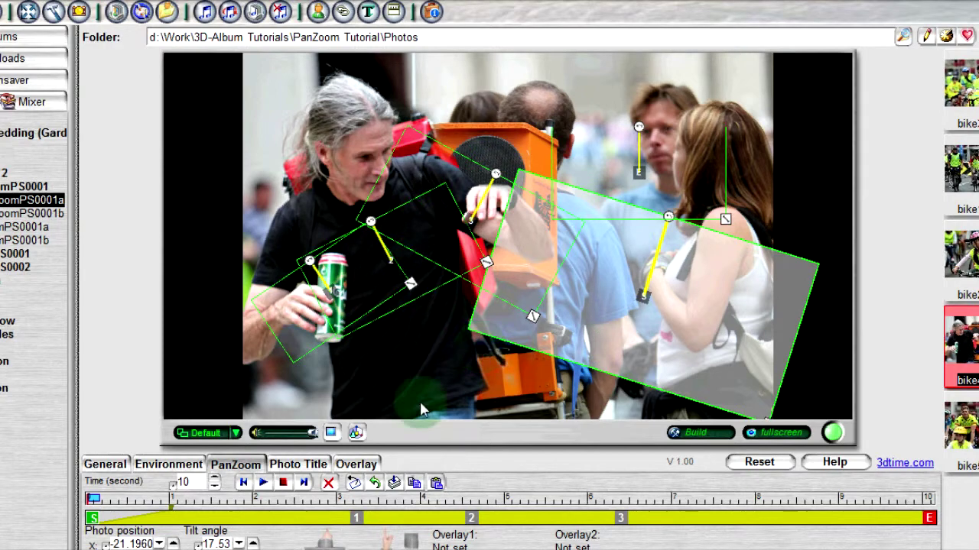
left_click(376, 483)
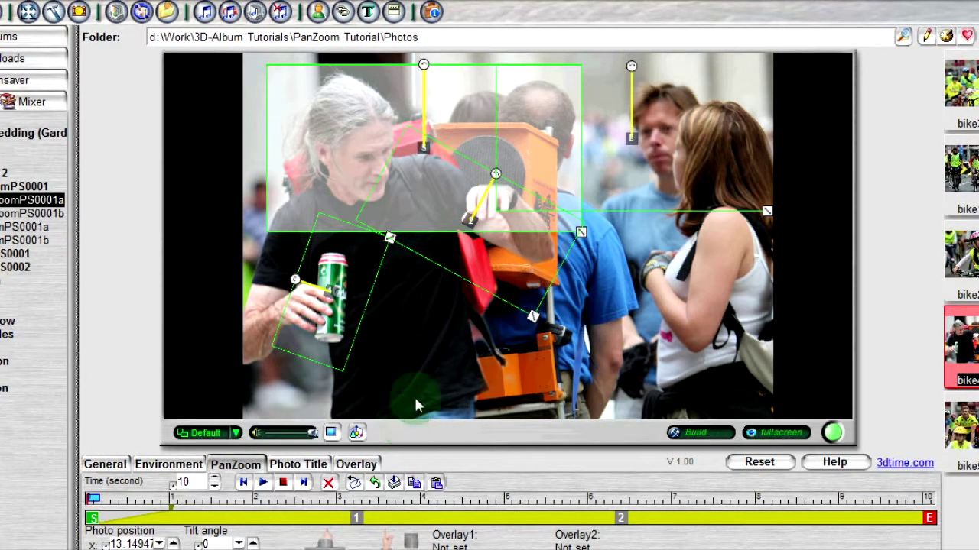
Select keyframe 2's tilted frame over the orange box
left_click(469, 227)
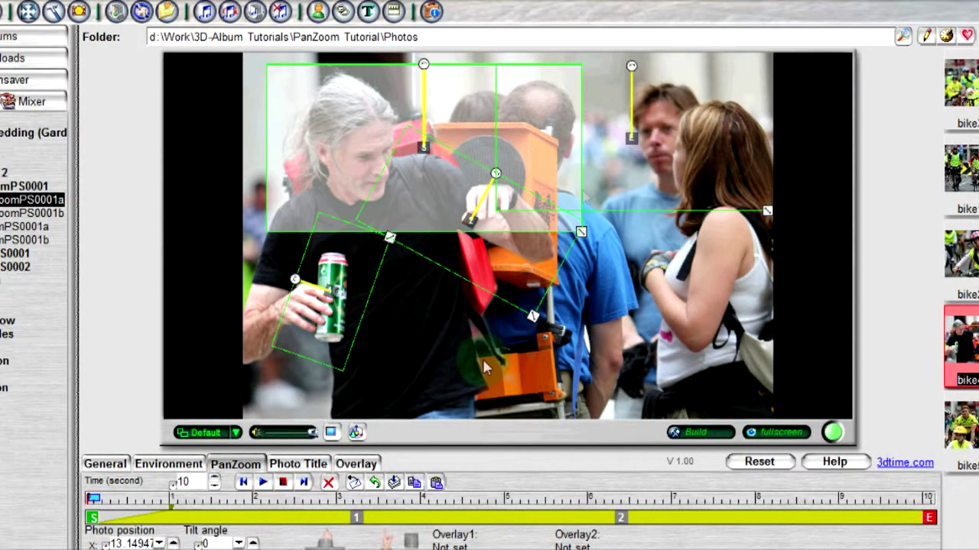
Copy the end keyframe's framing and paste it onto the tilted keyframe 1 frame
left_click(633, 142)
left_click(413, 486)
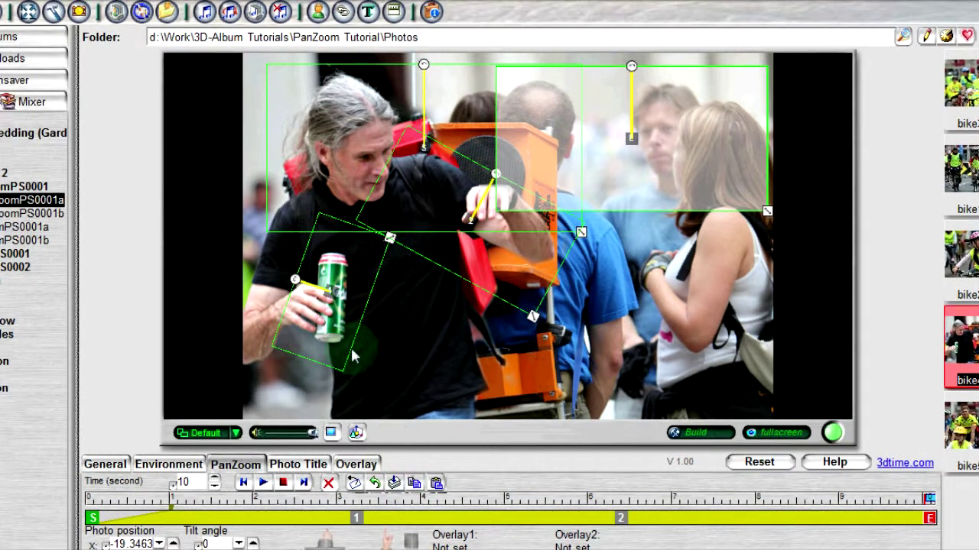
left_click(329, 296)
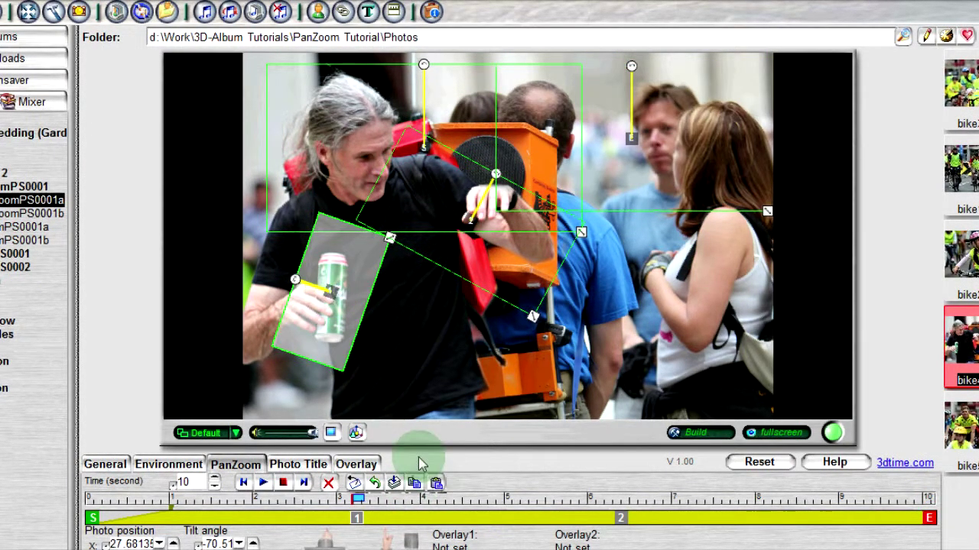
left_click(436, 483)
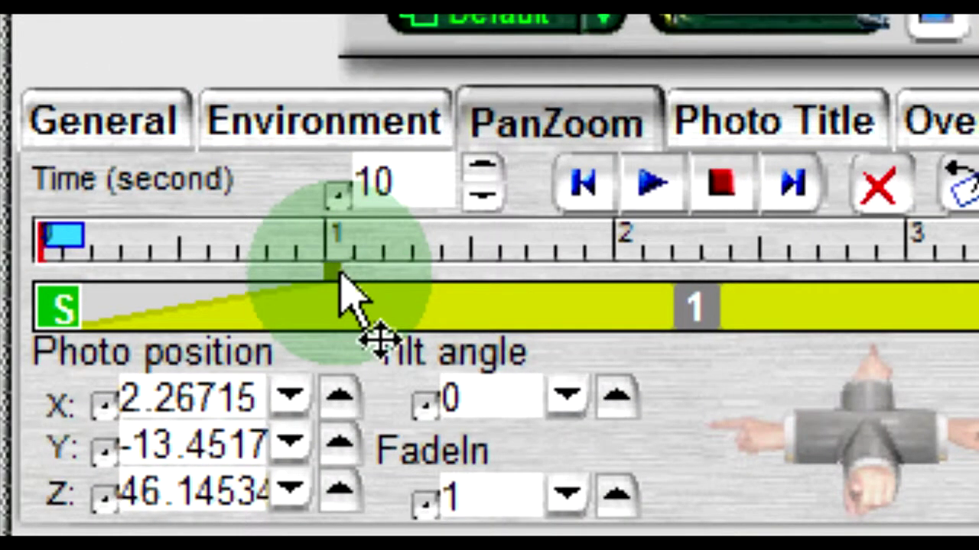
Set bike3.jpg's FadeIn to 2 seconds, replacing the dragged 1.29-second ramp
left_click_drag(341, 281, 427, 299)
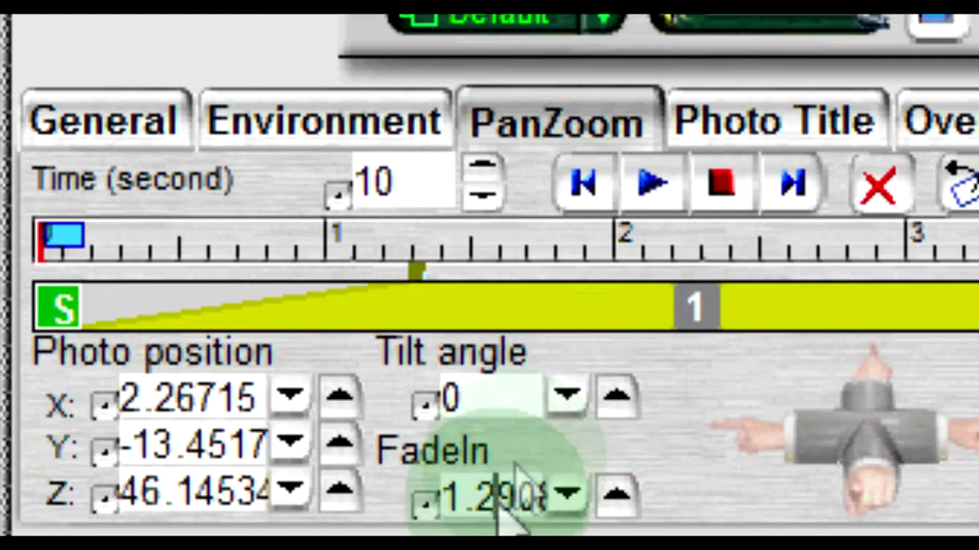
double_click(499, 507)
type("2")
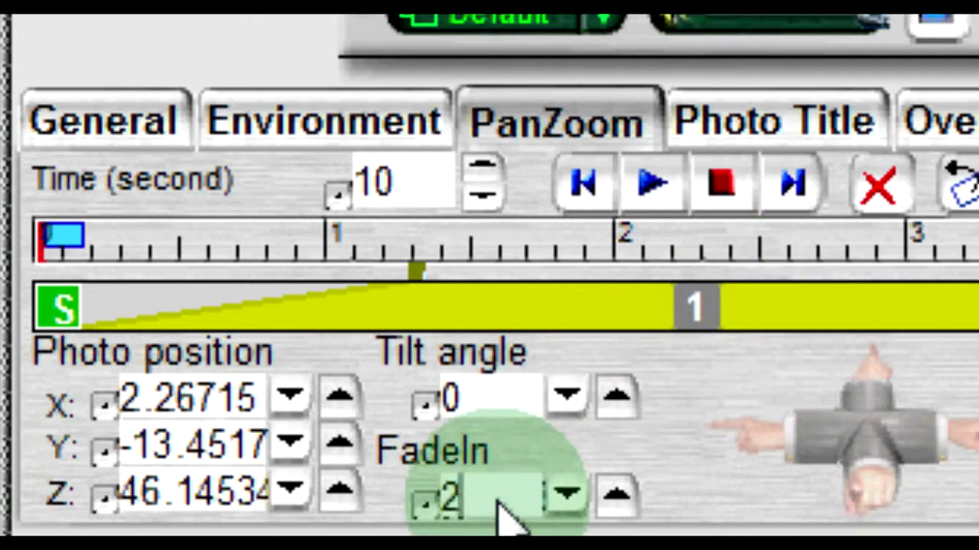
key("Return")
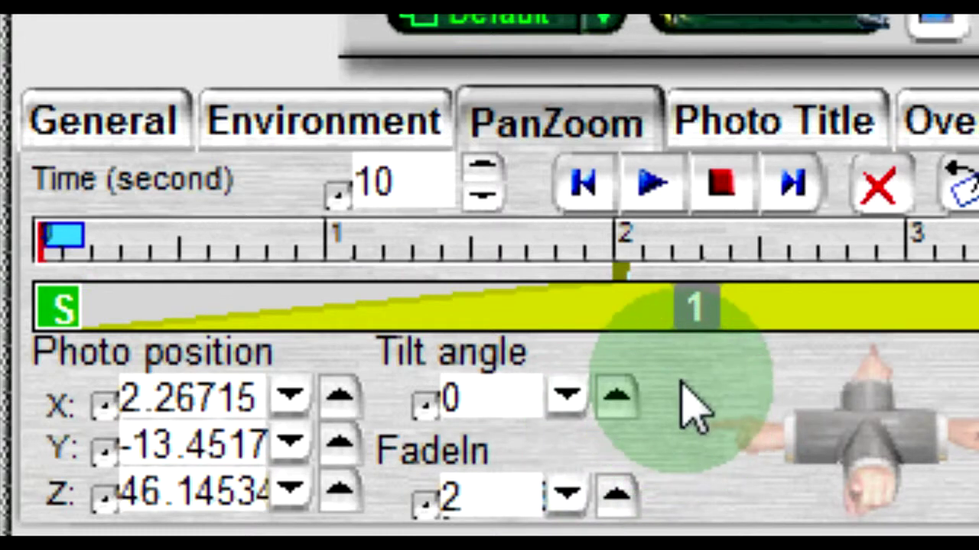
Set the photo's Time (second) duration to 4.5625, then switch to the General settings
left_click_drag(352, 182, 406, 185)
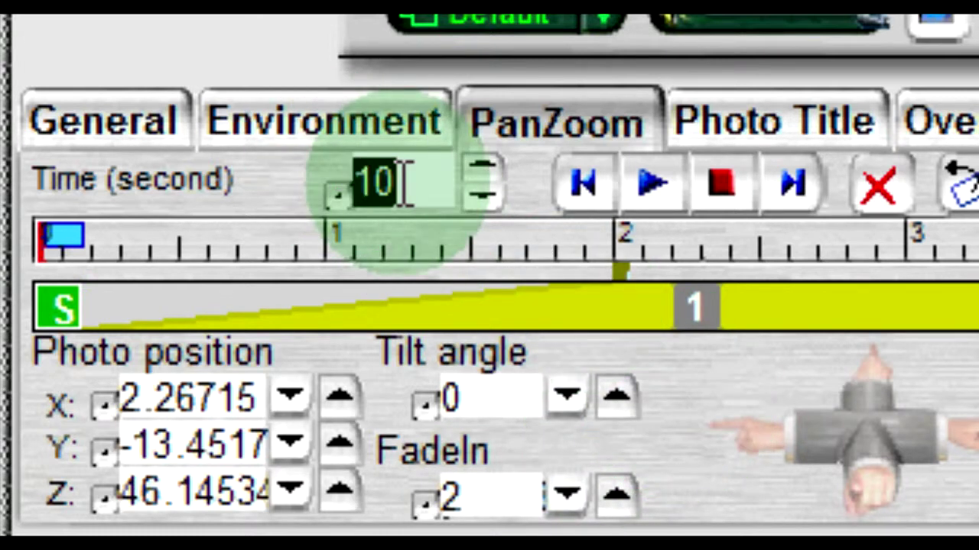
type("8")
left_click(489, 171)
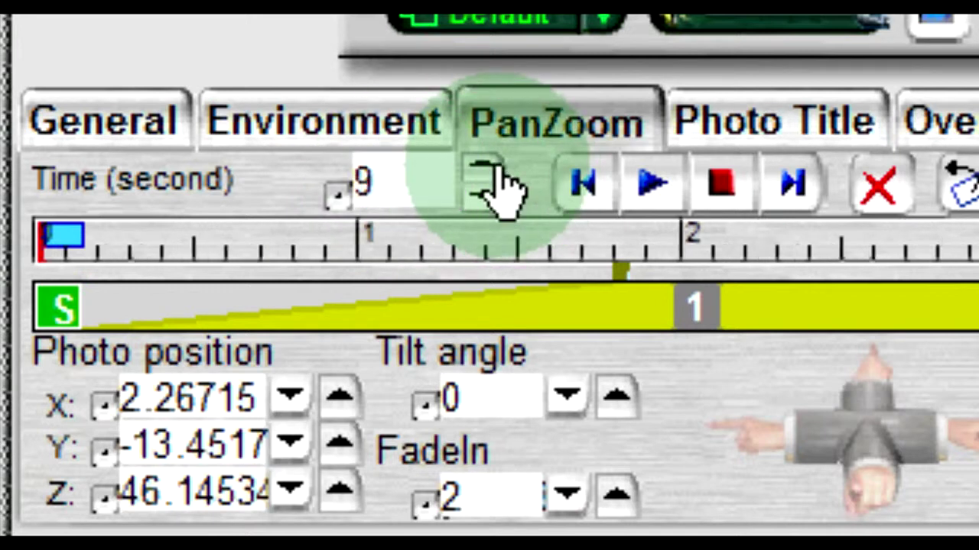
left_click(490, 170)
left_click(490, 170)
left_click(490, 169)
left_click_drag(343, 192, 369, 250)
left_click_drag(374, 258, 367, 258)
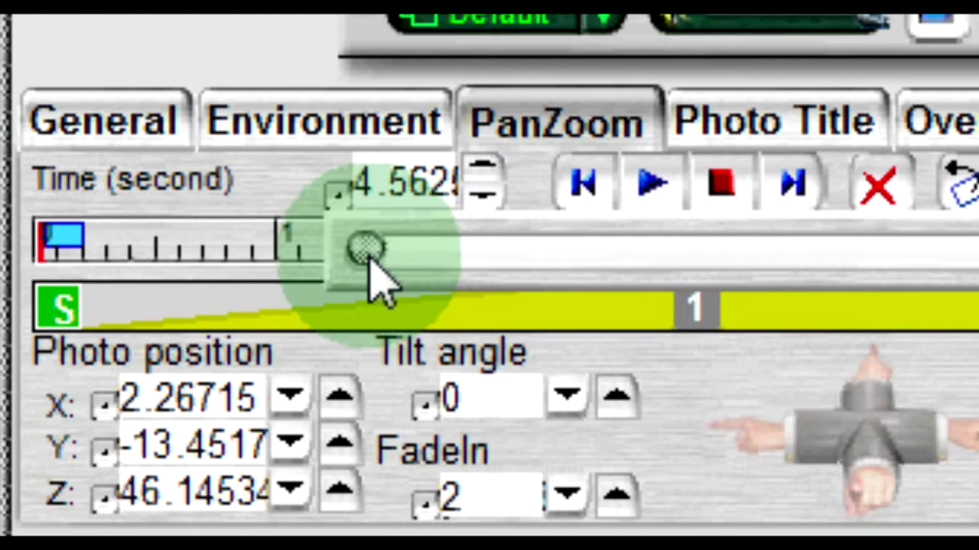
left_click(264, 184)
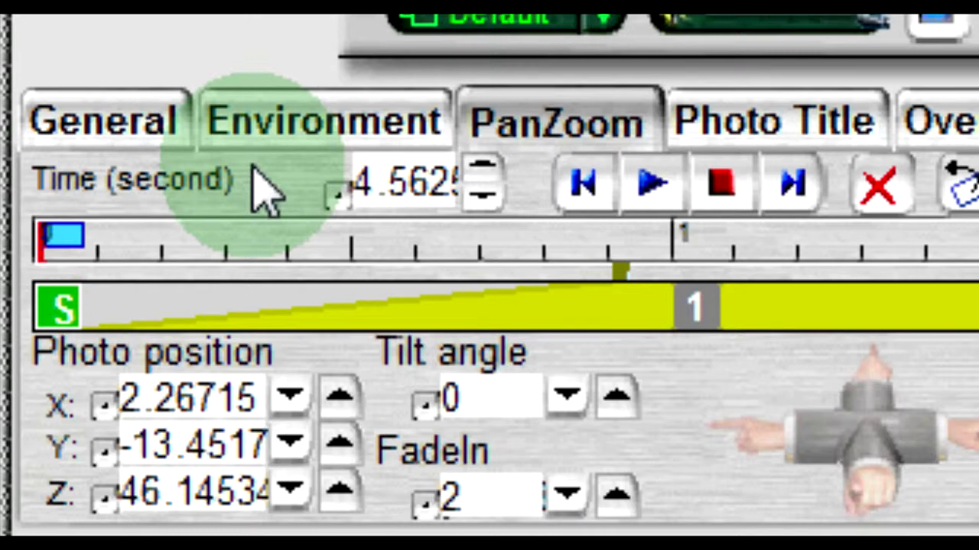
left_click(107, 126)
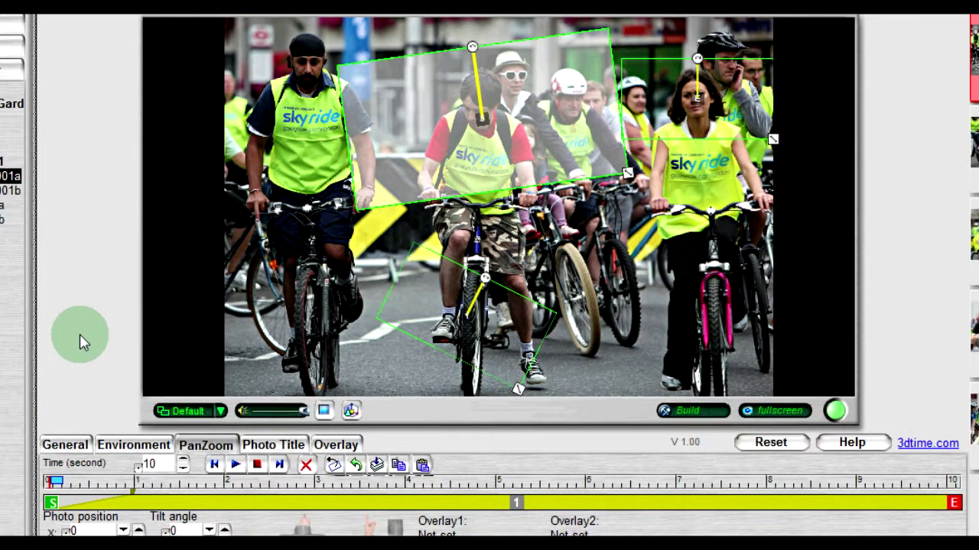
Preview bike1.jpg's pan-zoom from about 0.7 seconds, stop it, then restart the slideshow from the beginning
left_click(237, 467)
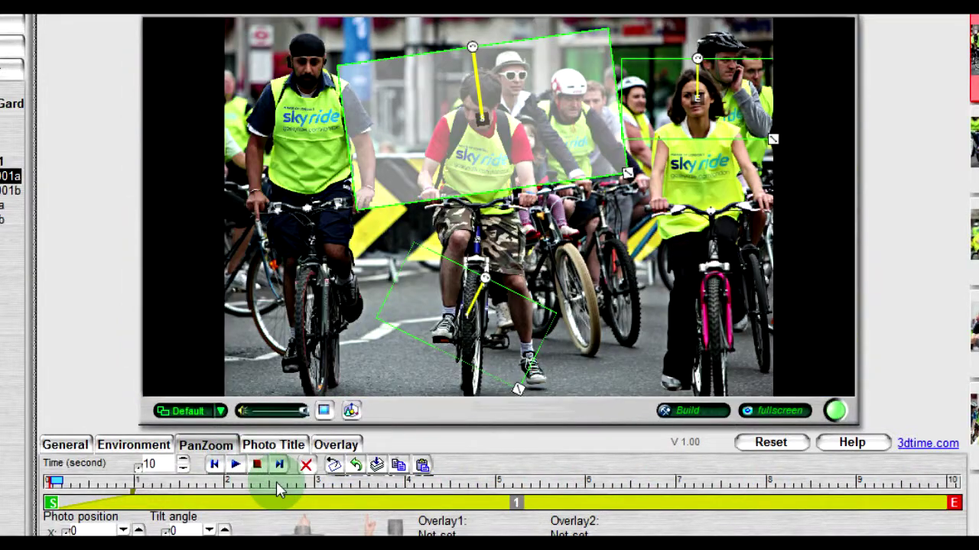
mouse_move(53, 484)
left_mouse_down()
mouse_move(124, 494)
mouse_move(413, 478)
mouse_move(337, 483)
left_mouse_up()
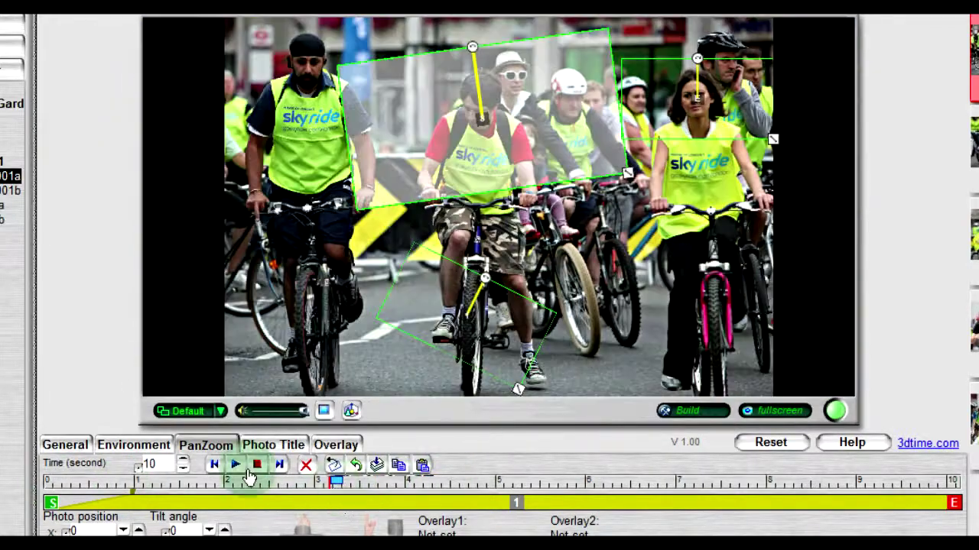
left_click(243, 468)
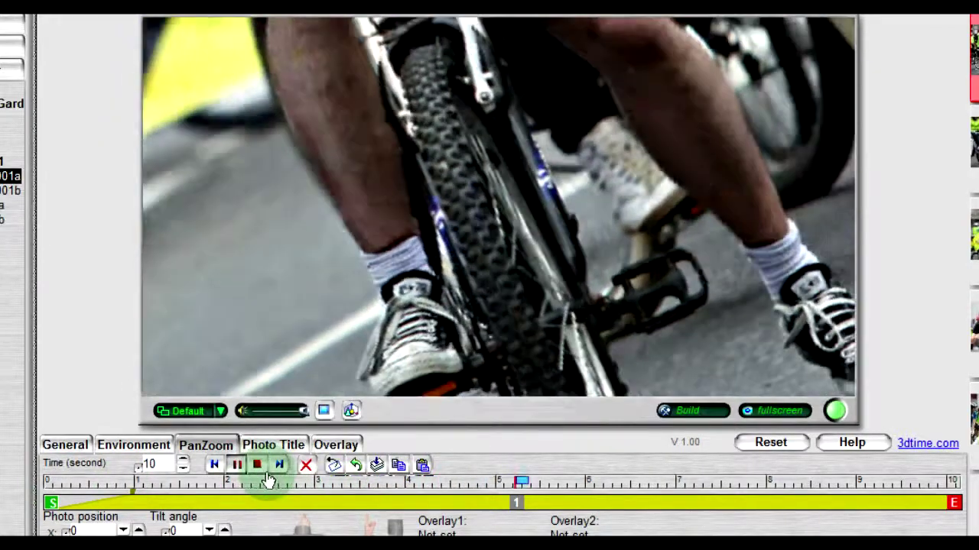
left_click(258, 465)
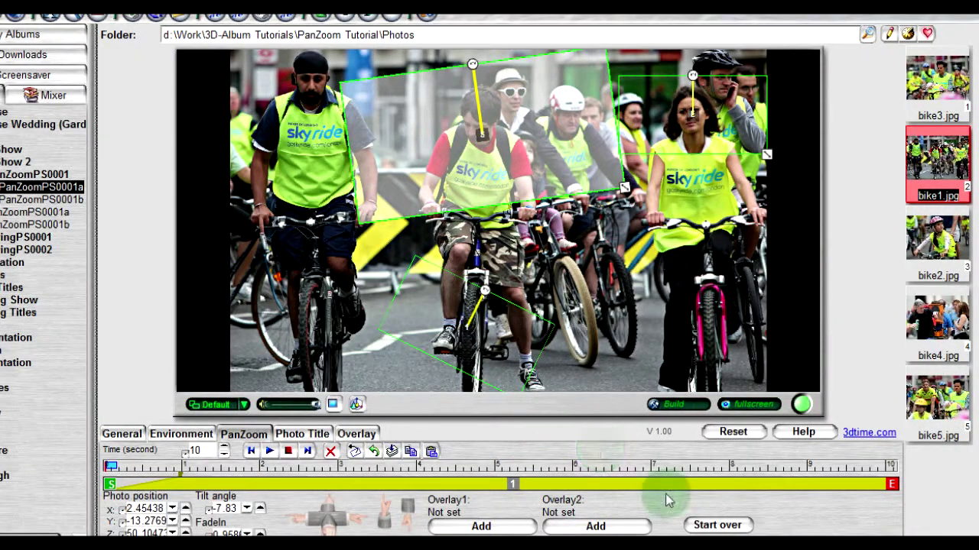
left_click(712, 528)
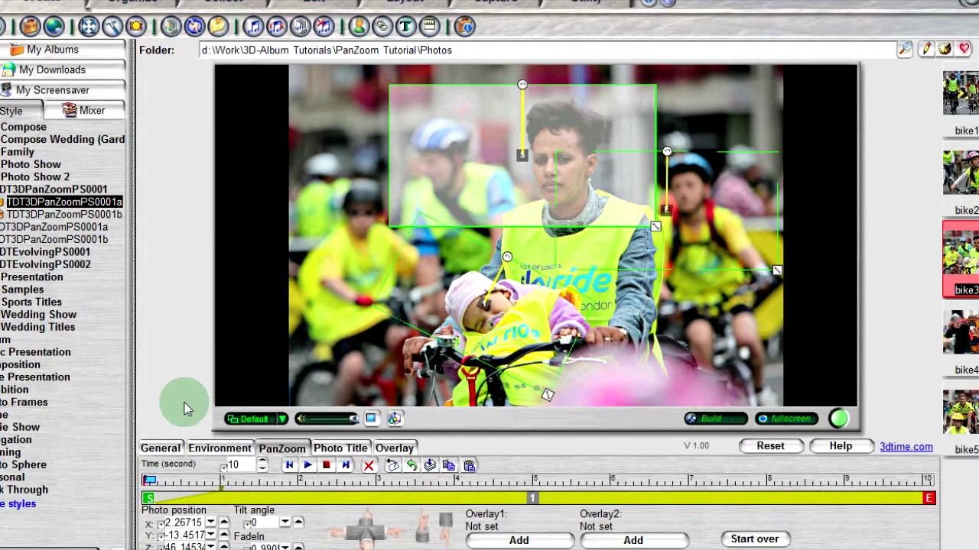
Add two more keyframes to bike3.jpg and move the tilted frame onto the child
left_click(464, 498)
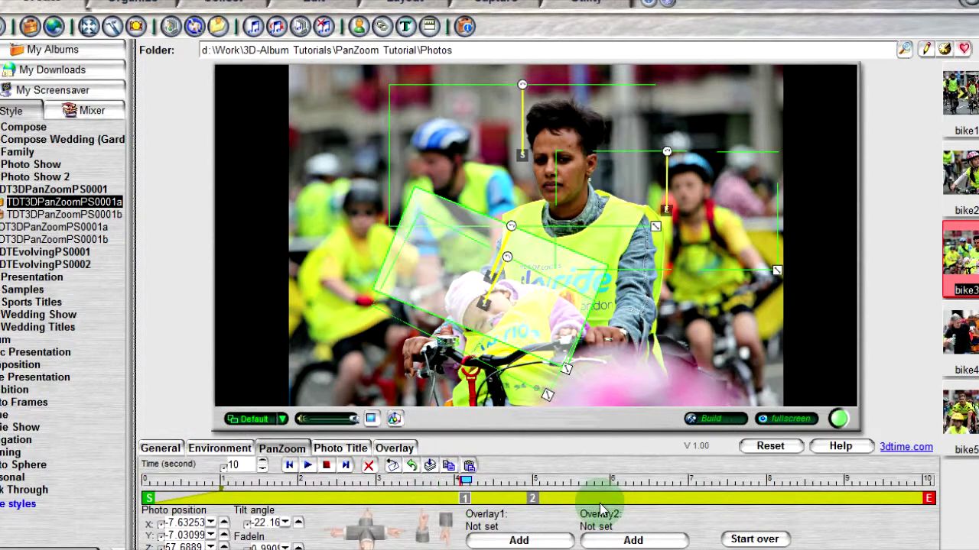
left_click(609, 497)
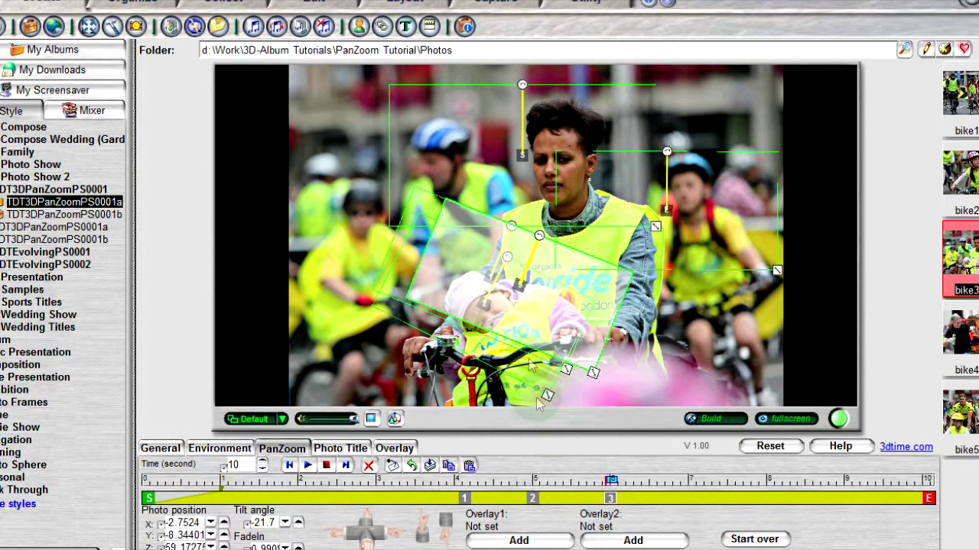
left_click_drag(518, 289, 464, 289)
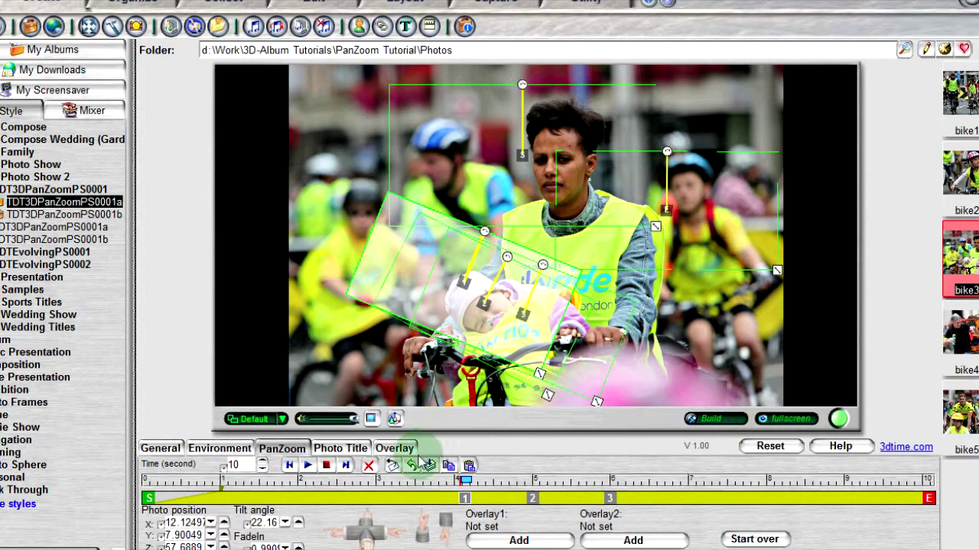
Spread keyframes 1 and 3 to the timeline's start and end, then preview the animation
left_click_drag(464, 497, 332, 498)
left_click_drag(610, 497, 765, 494)
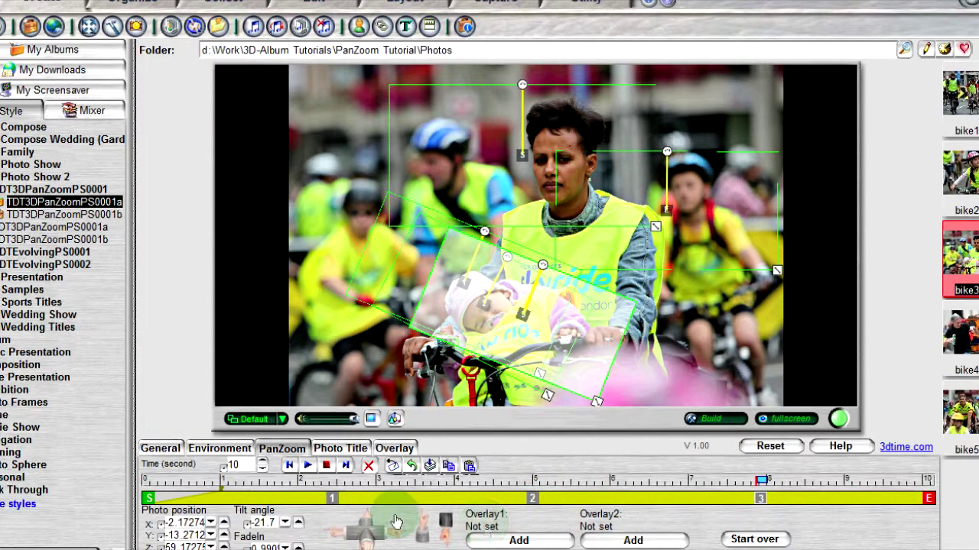
left_click(309, 468)
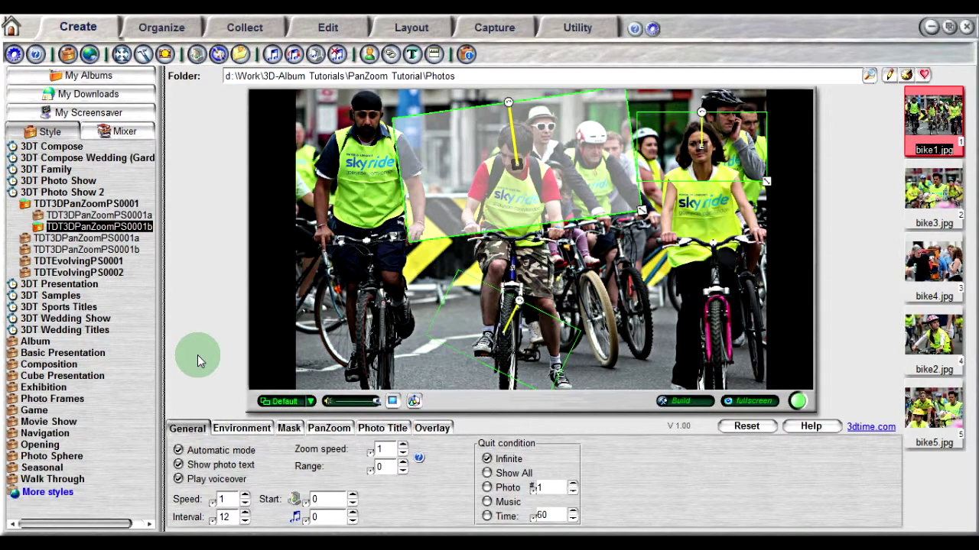
Set Zoom speed to 100 and preview the slideshow
left_click_drag(386, 449, 365, 450)
type("100")
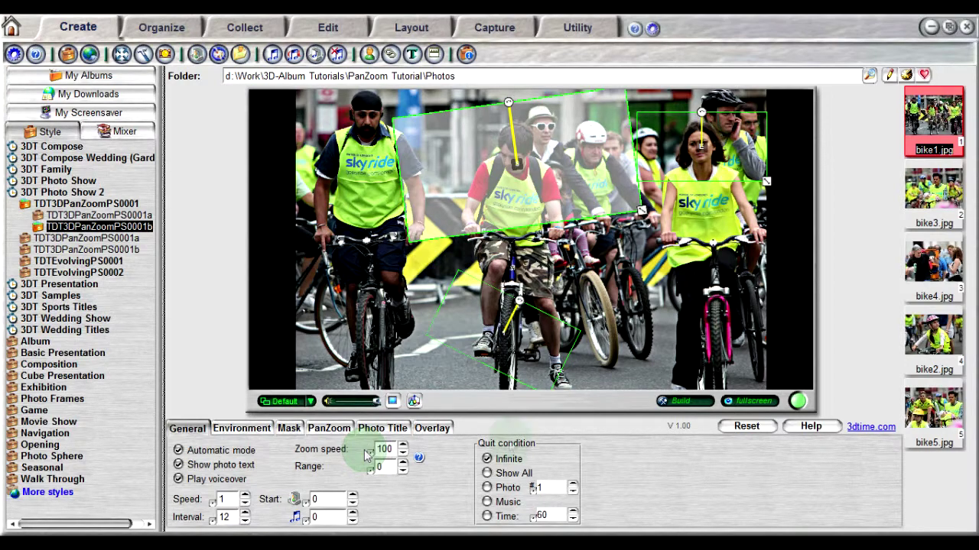
left_click(797, 400)
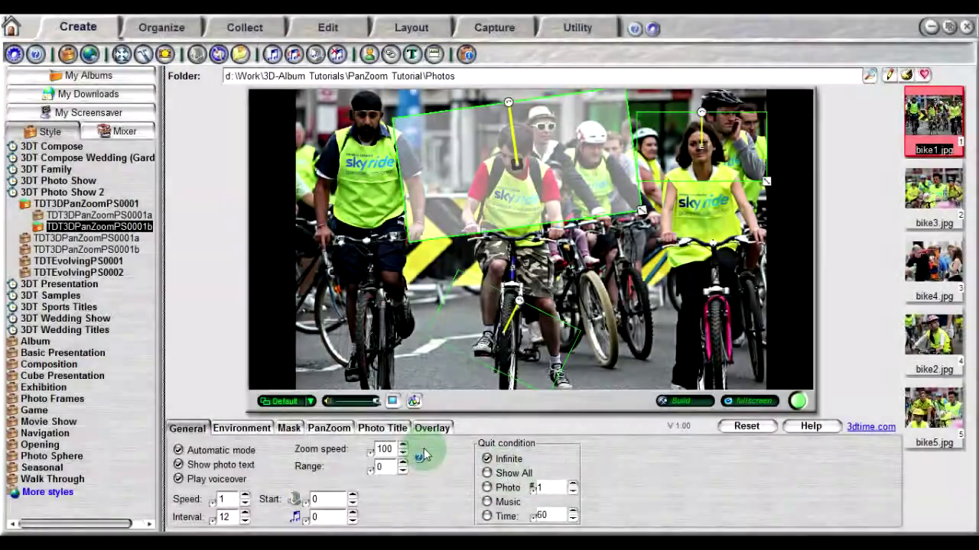
Set Zoom speed back to 1 and replay the slideshow preview
double_click(384, 450)
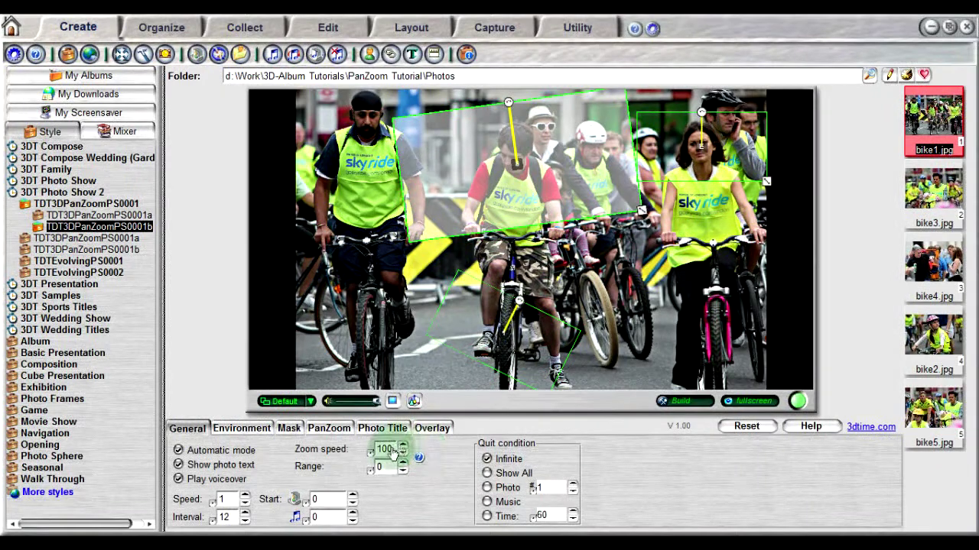
type("1")
left_click(797, 400)
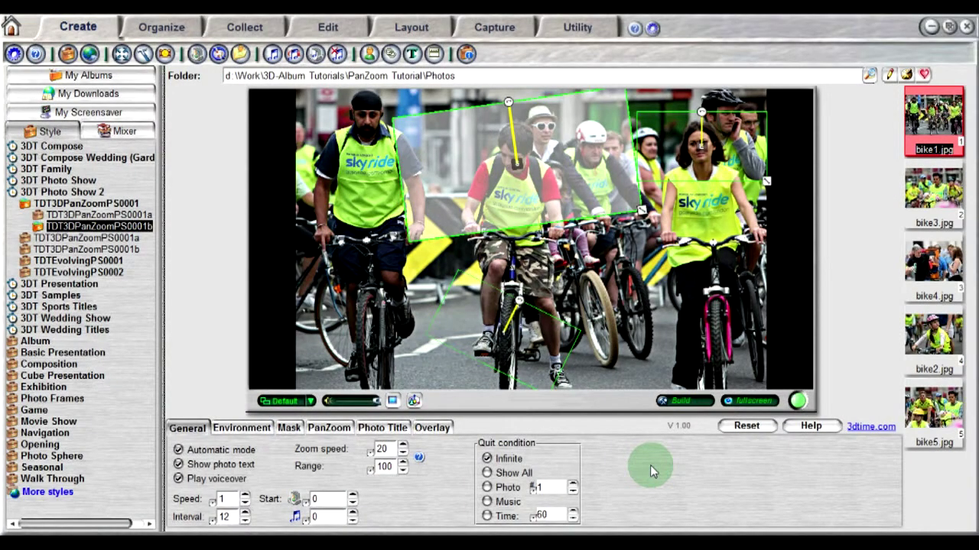
Compare Range 0 against Range 100 at Zoom speed 20 in the preview, keeping Range at 100
double_click(382, 467)
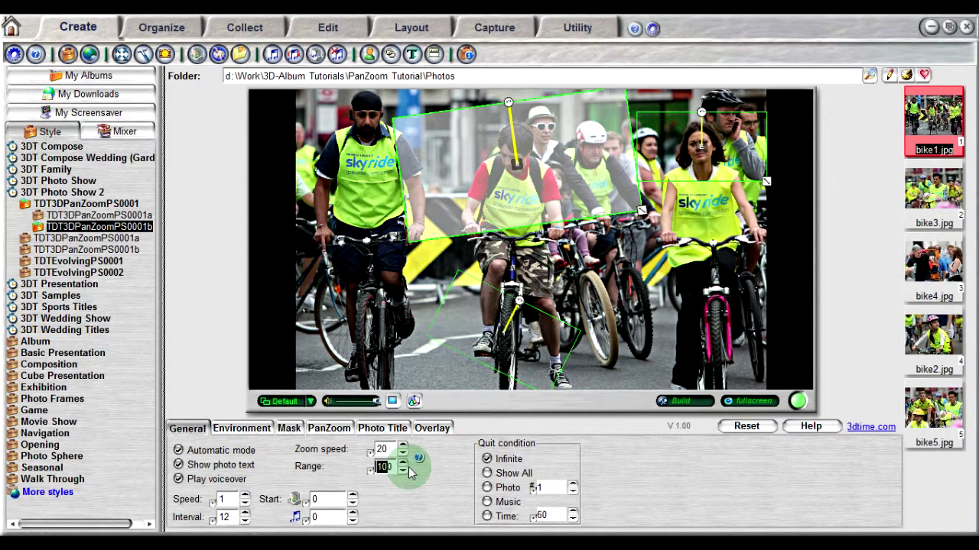
left_click(799, 403)
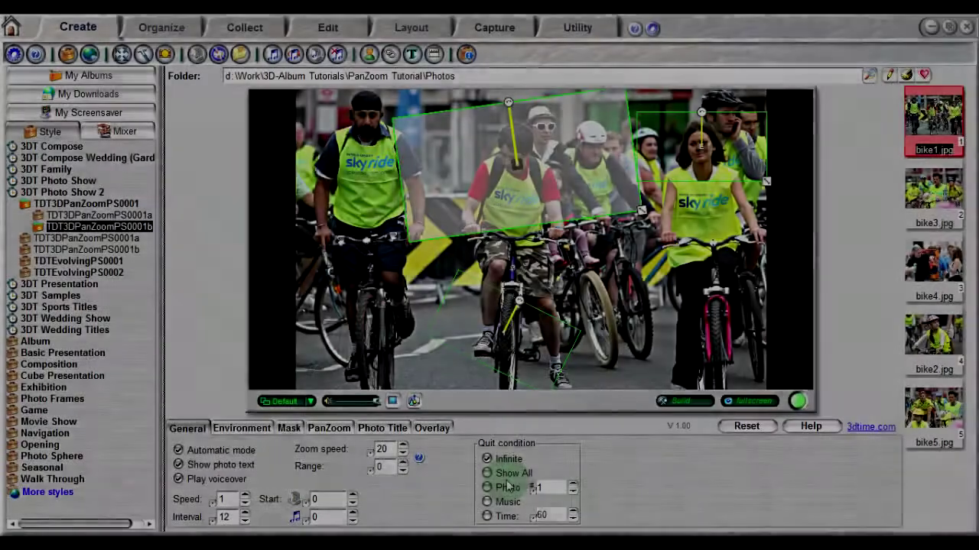
left_click(392, 470)
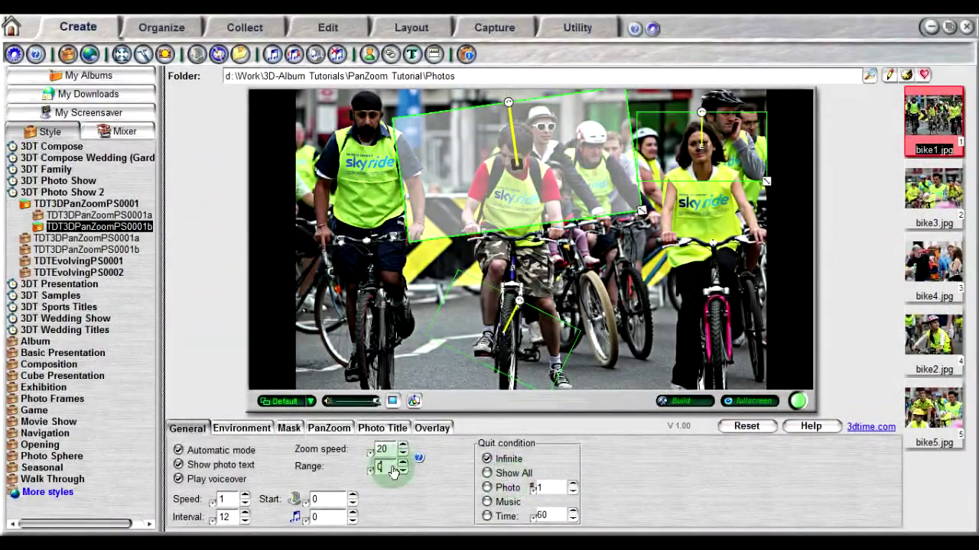
double_click(393, 471)
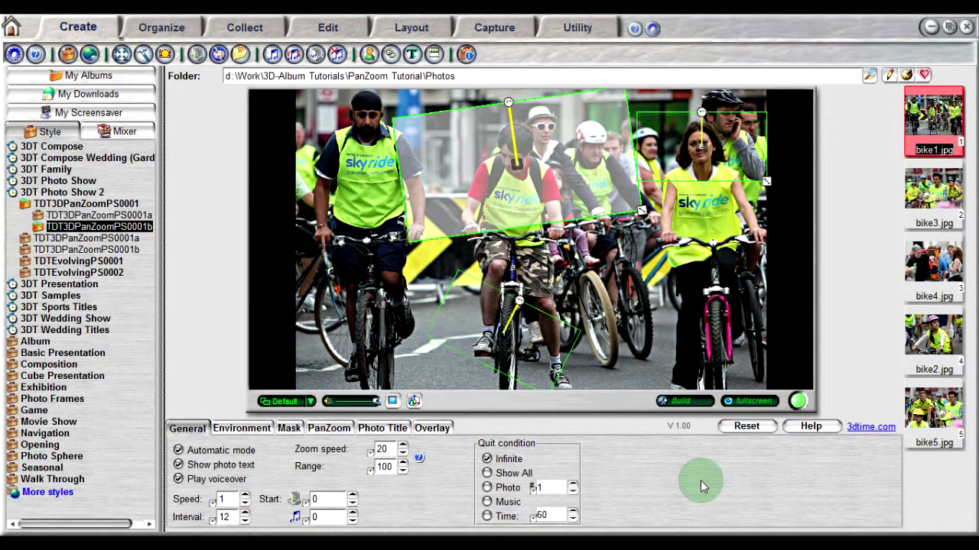
Change Zoom speed from 20 to 50, leaving Range at 100
double_click(378, 450)
type("50")
double_click(383, 467)
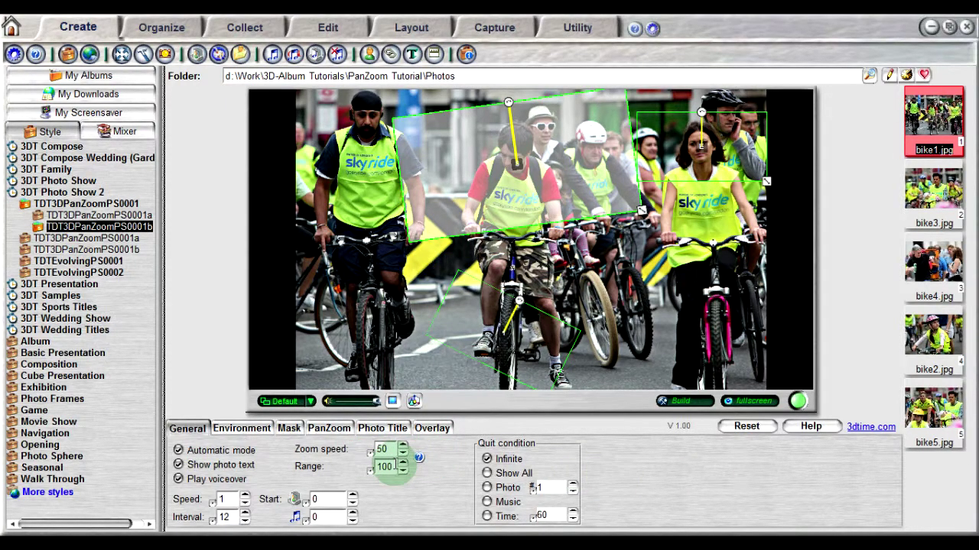